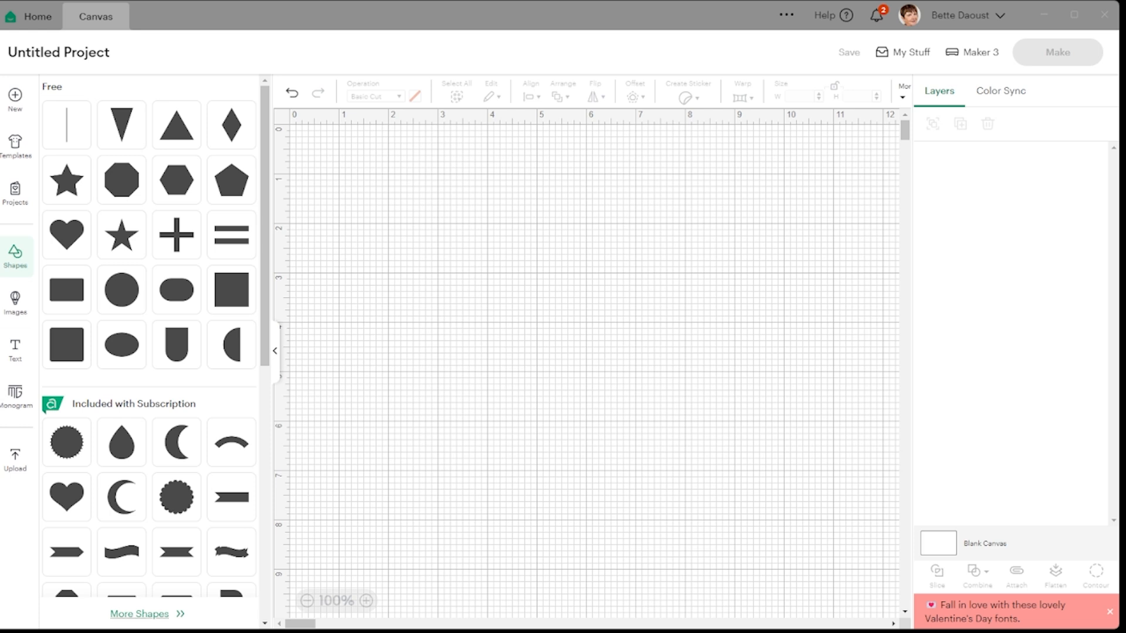
Step: Open the full shapes image library and filter it to free images only
left_click(148, 615)
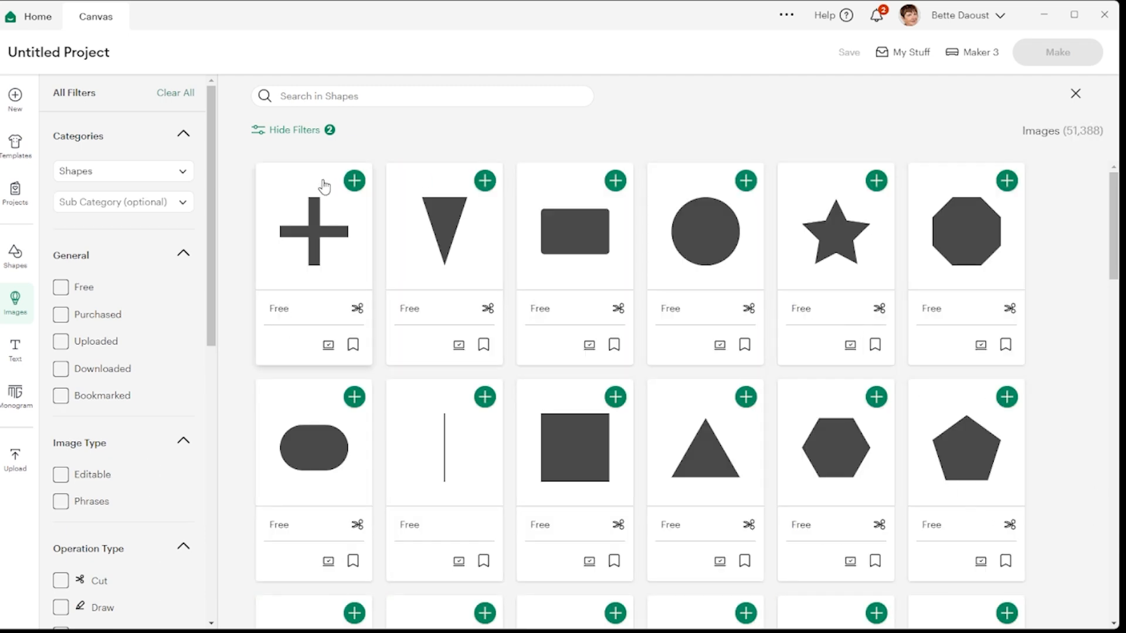
left_click(61, 287)
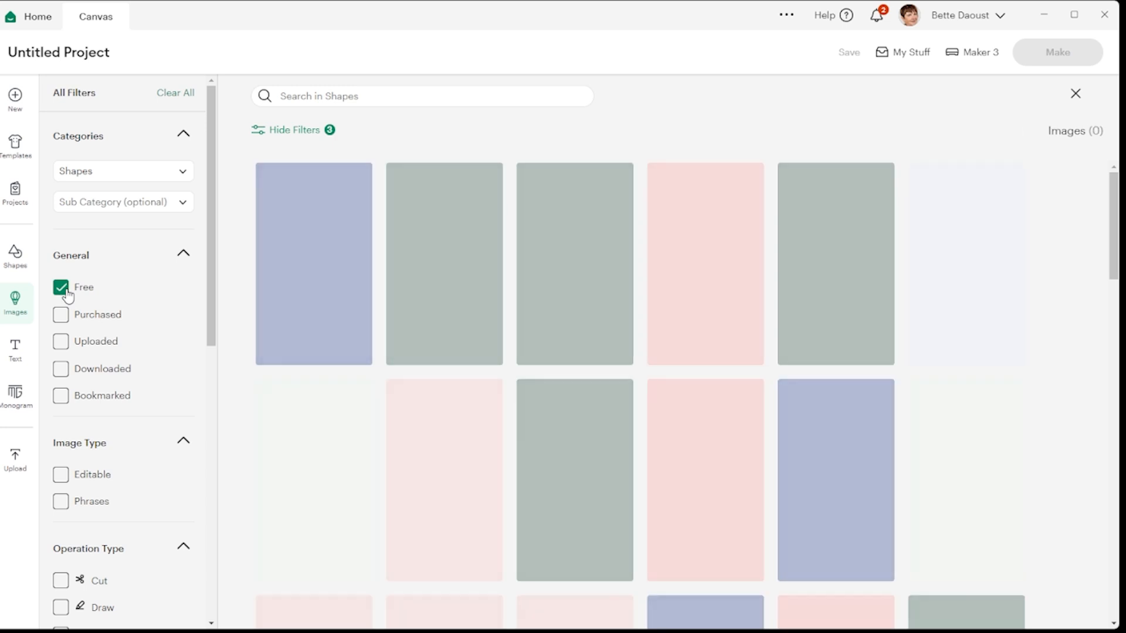
Step: Look through the free shape images, including the decorative doily designs, for a suitable base shape
scroll(797, 352, "down", 9)
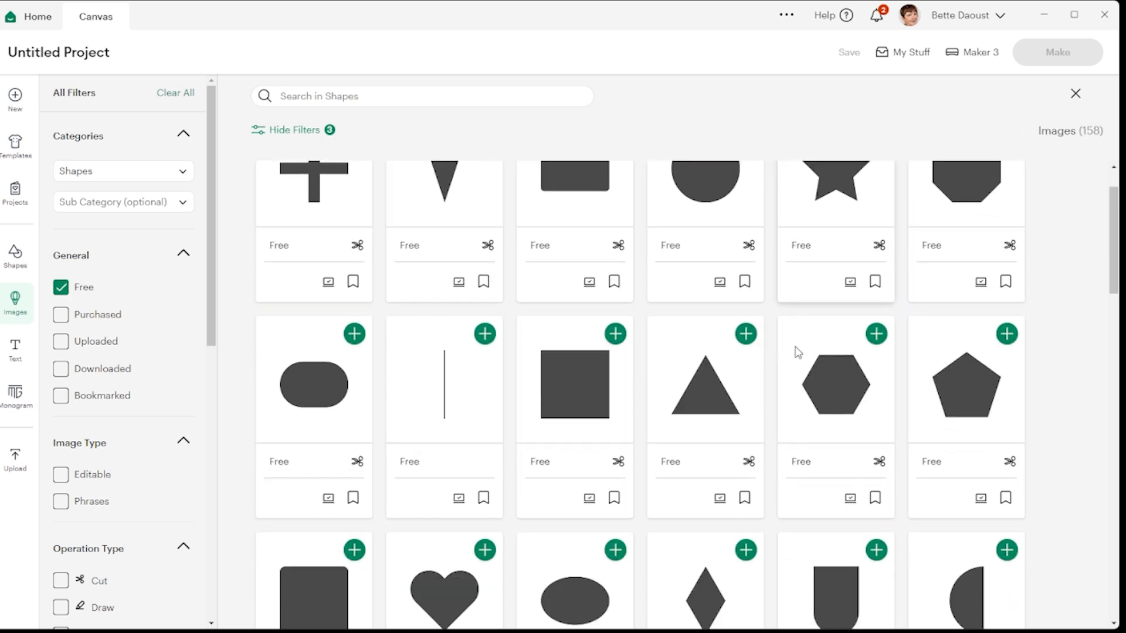
scroll(794, 360, "down", 7)
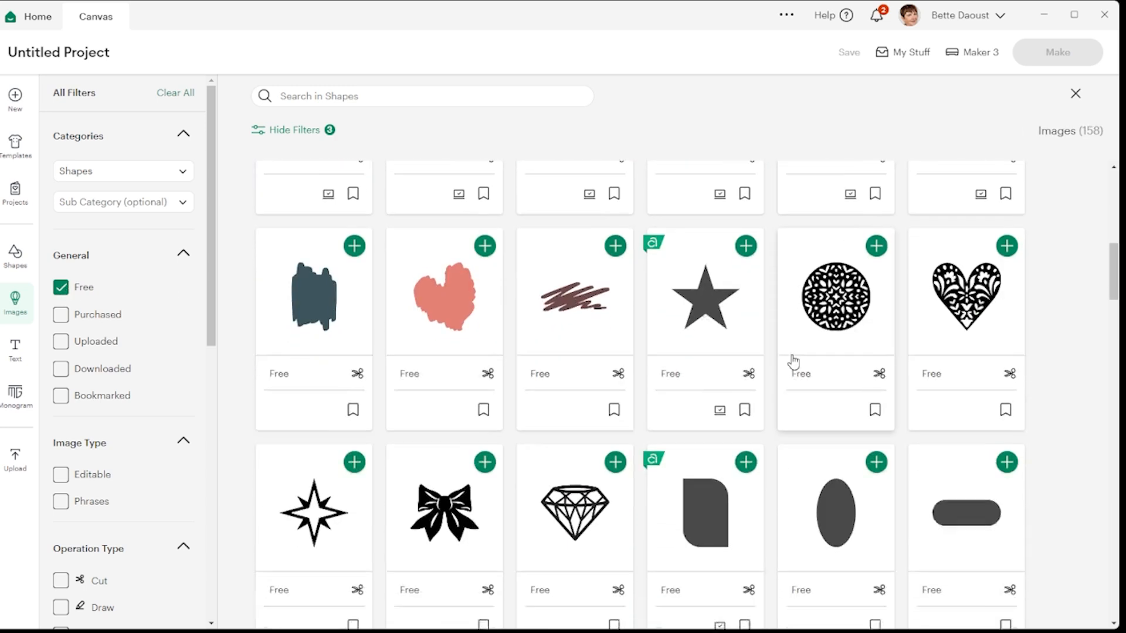
scroll(793, 364, "down", 9)
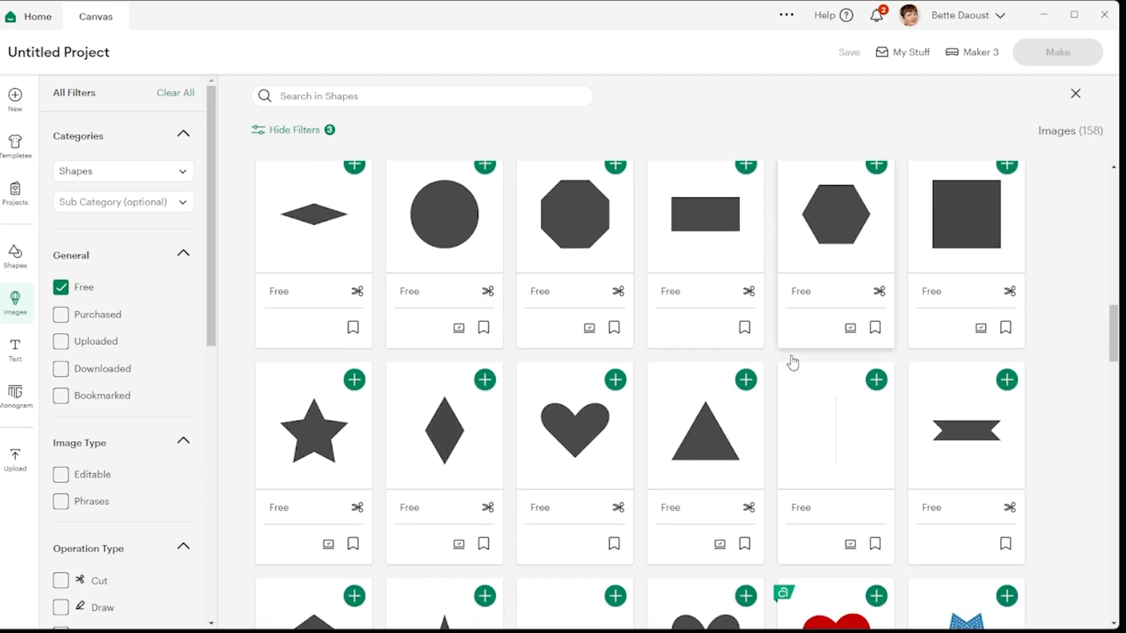
scroll(791, 365, "down", 9)
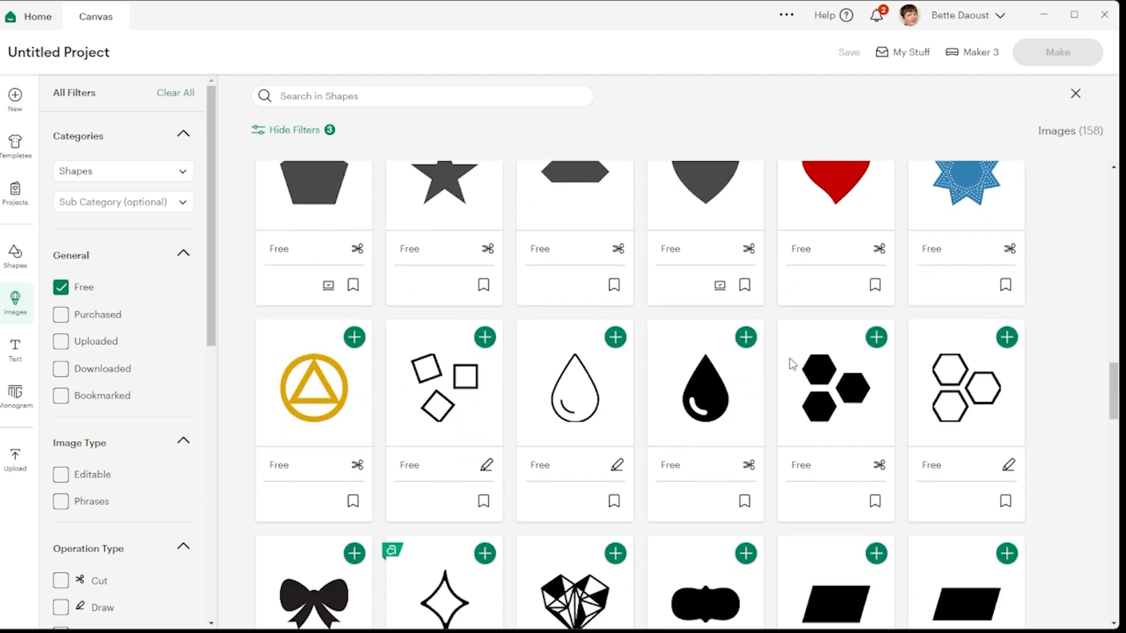
scroll(792, 364, "down", 10)
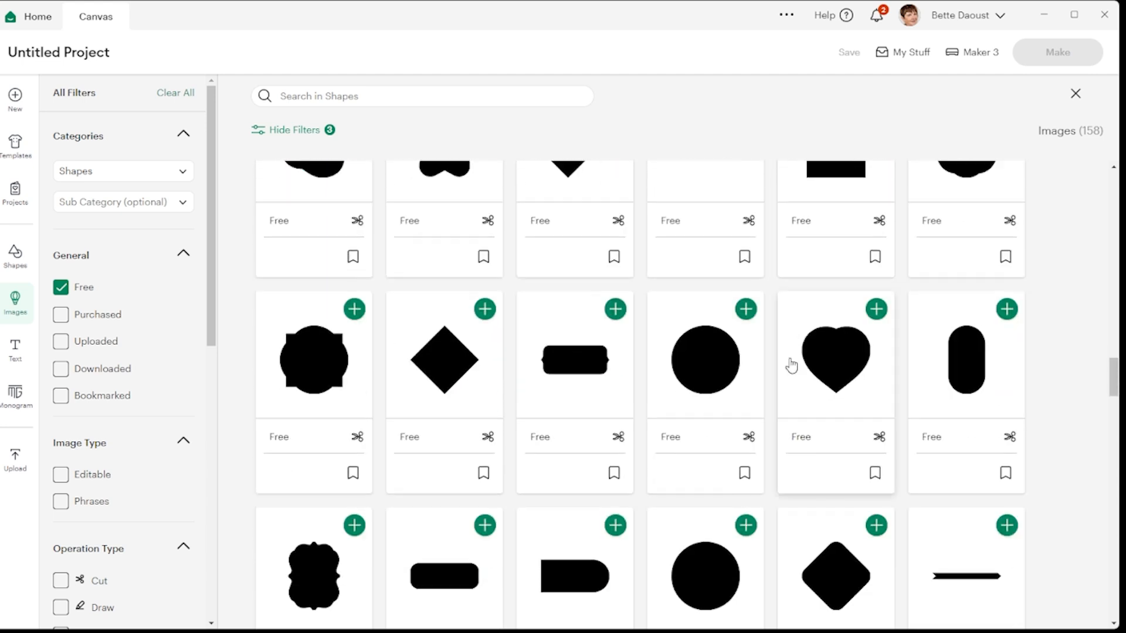
scroll(793, 364, "down", 7)
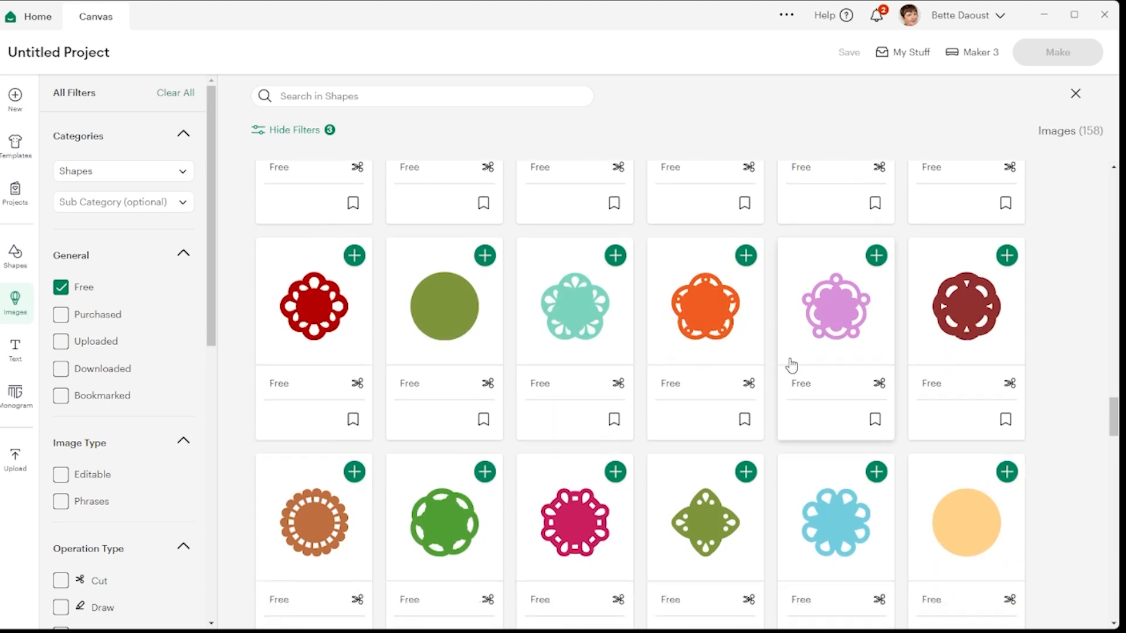
scroll(792, 364, "down", 7)
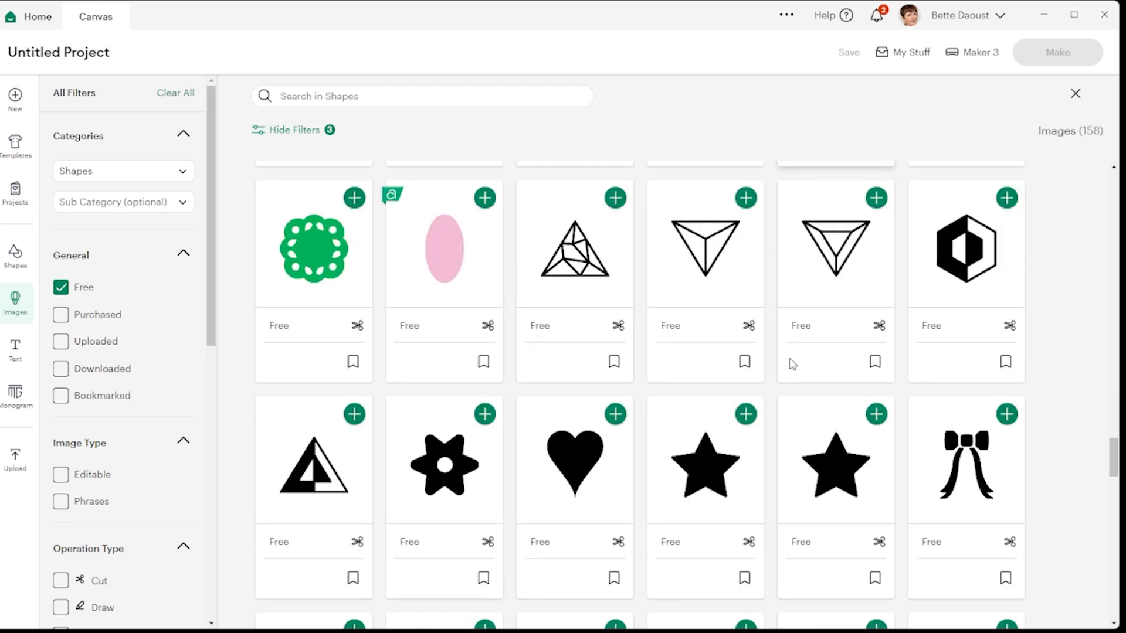
scroll(791, 366, "down", 5)
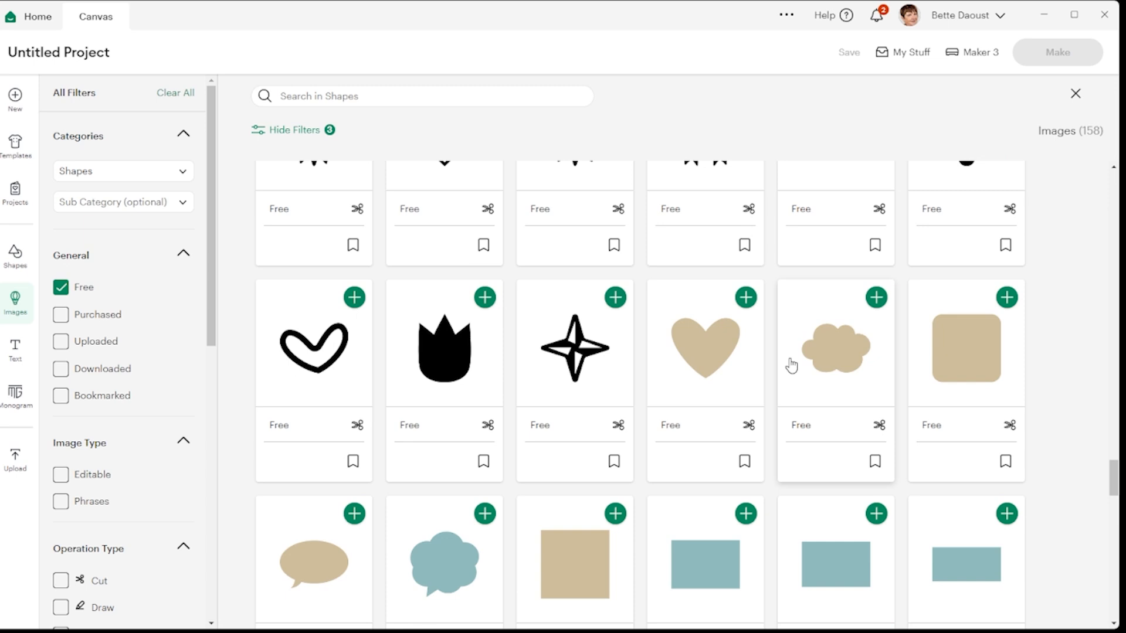
scroll(792, 366, "down", 8)
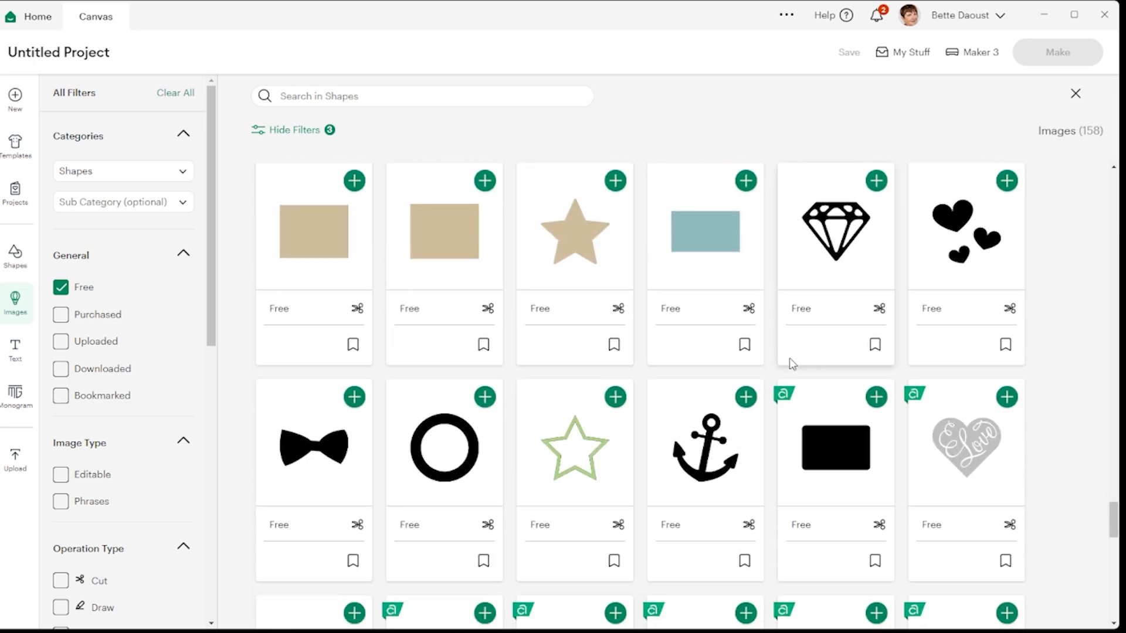
scroll(789, 359, "down", 6)
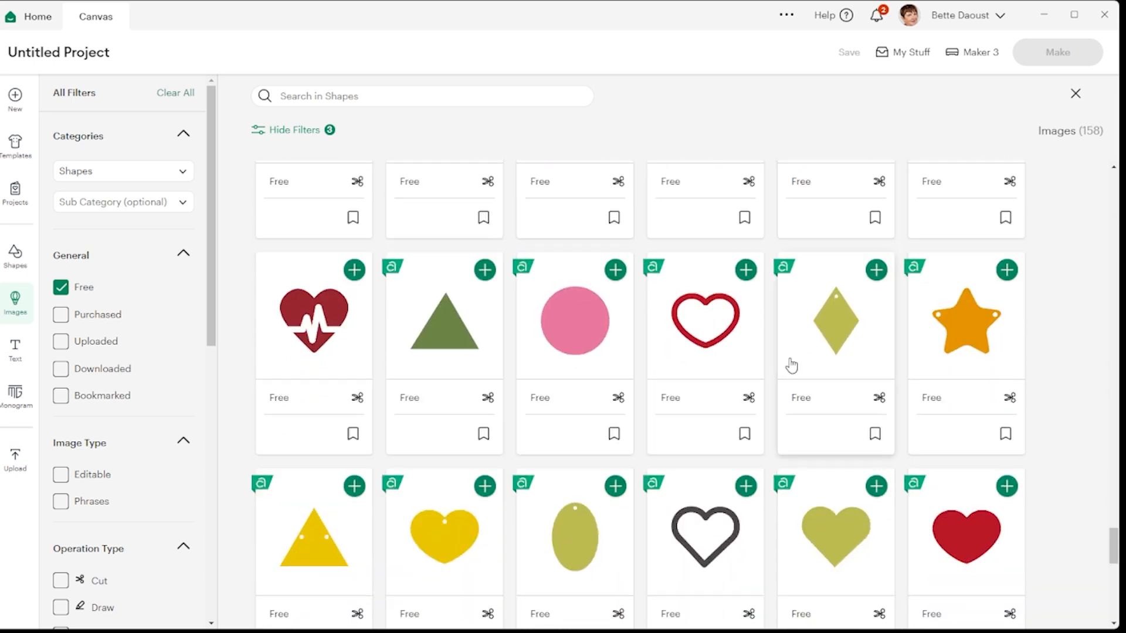
scroll(791, 365, "down", 10)
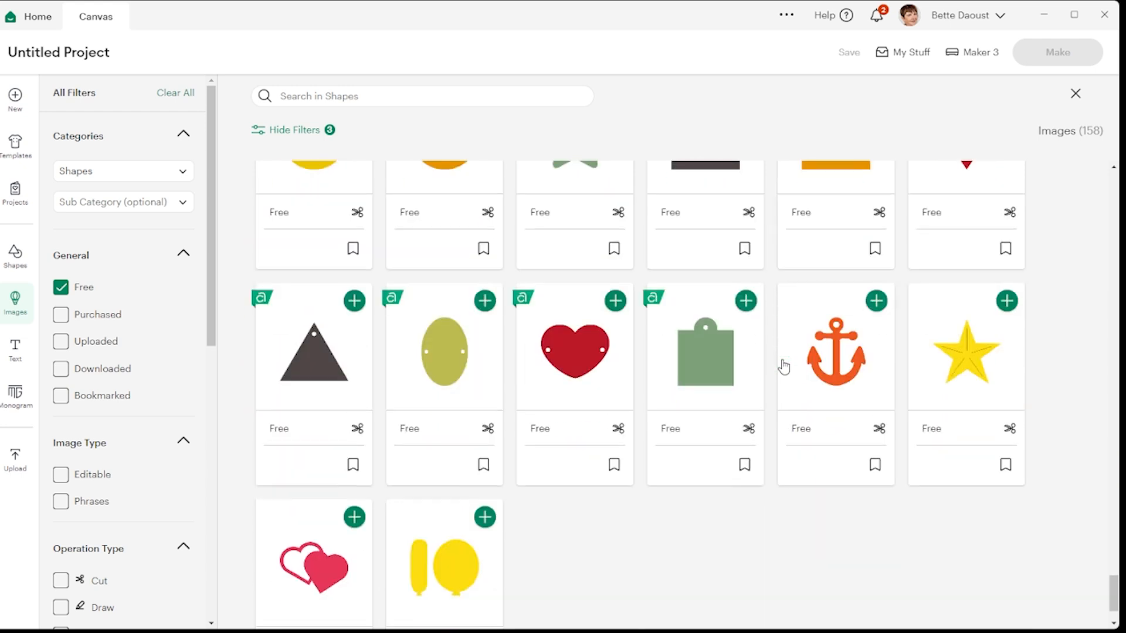
scroll(783, 365, "down", 3)
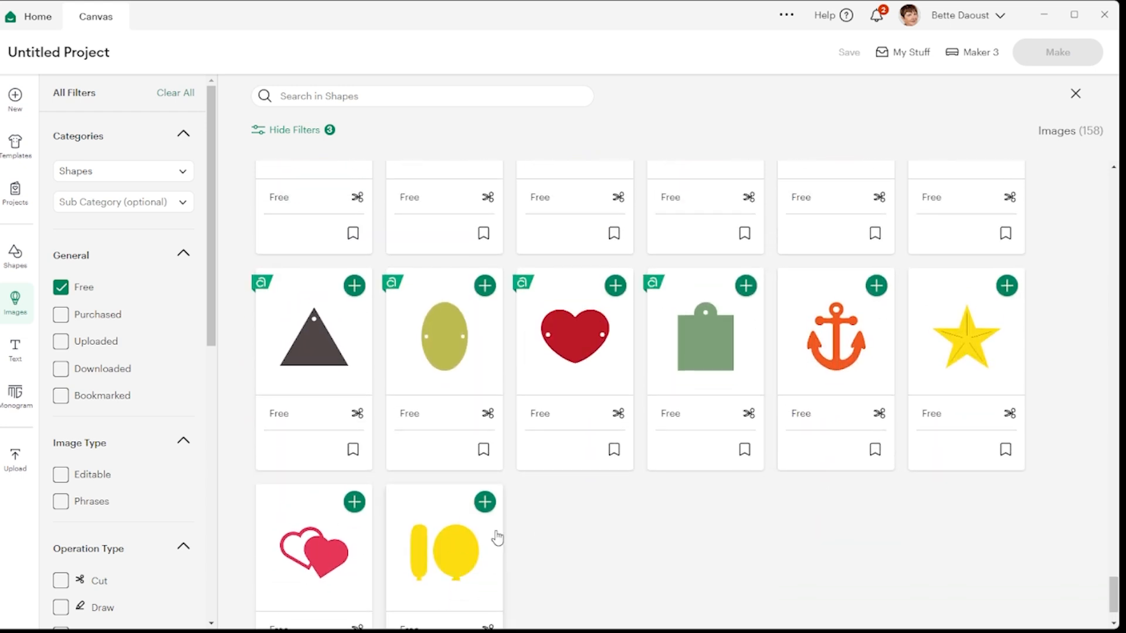
scroll(497, 537, "down", 2)
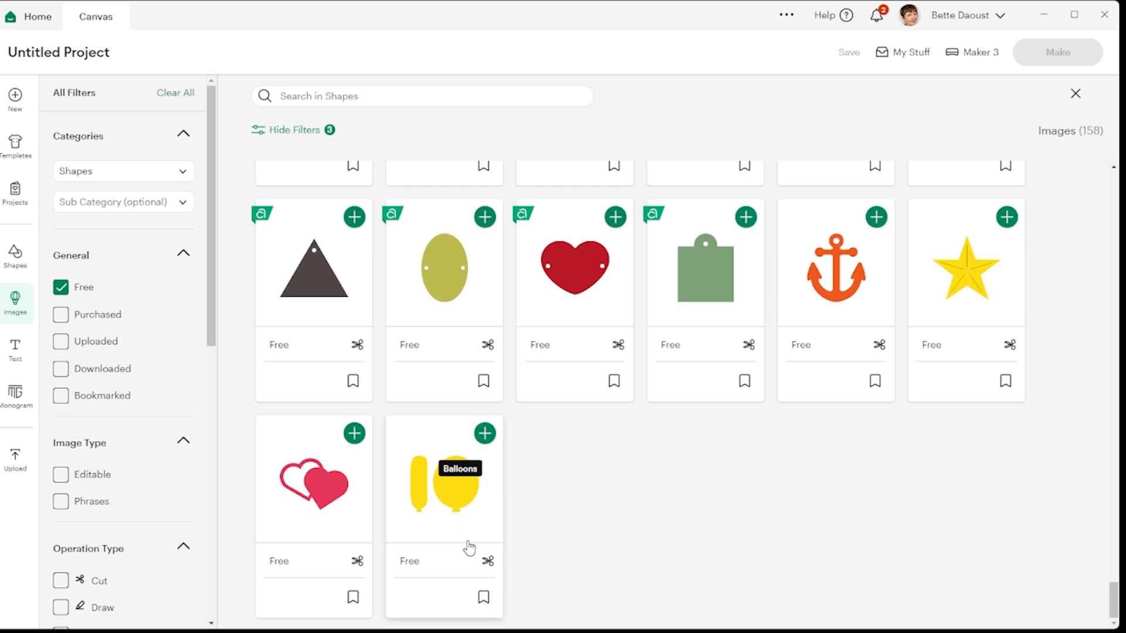
scroll(834, 334, "up", 5)
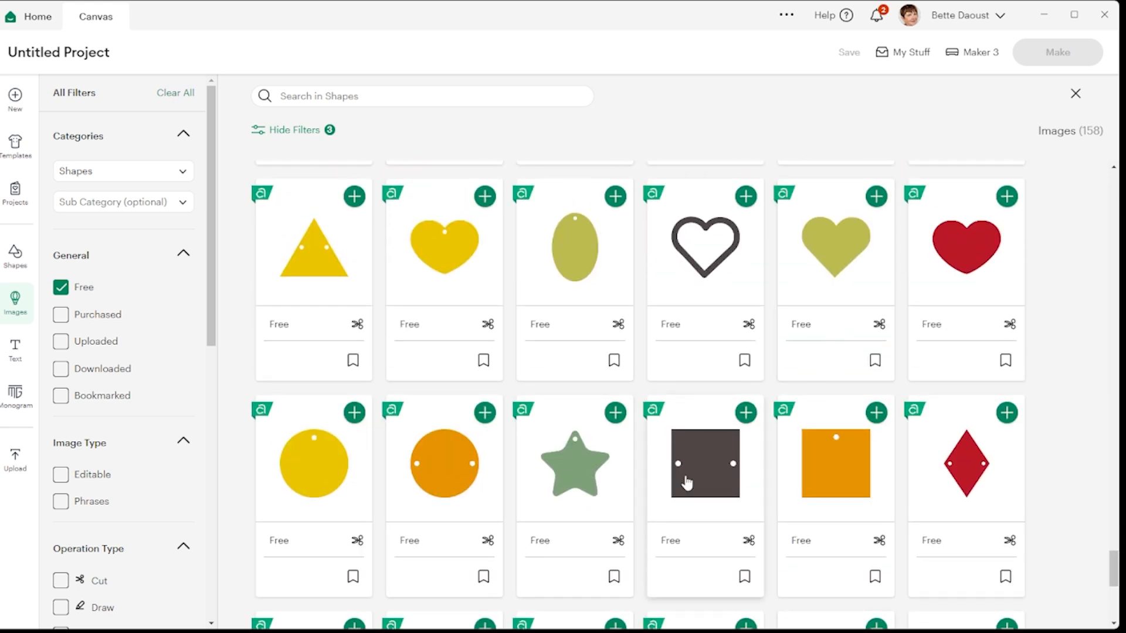
scroll(674, 331, "up", 5)
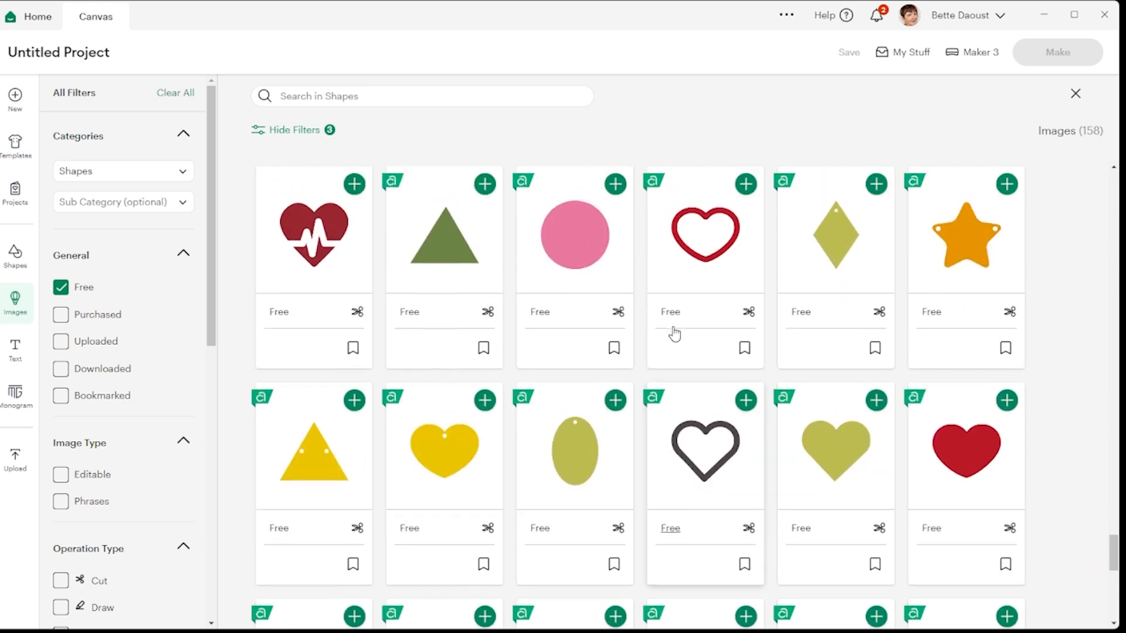
scroll(718, 469, "up", 5)
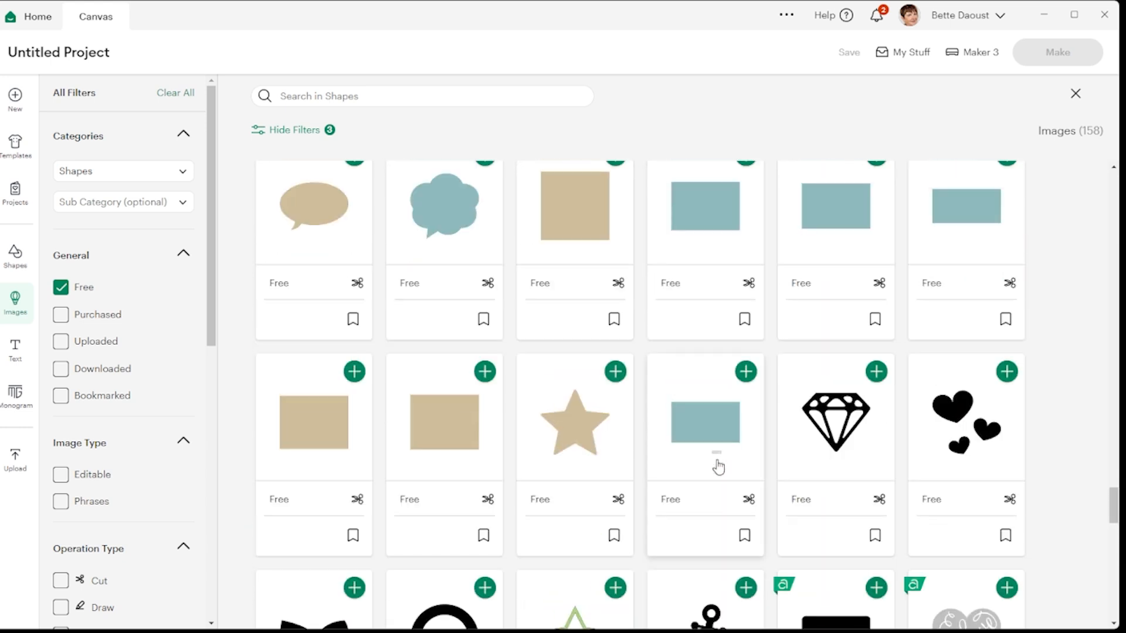
scroll(717, 468, "up", 4)
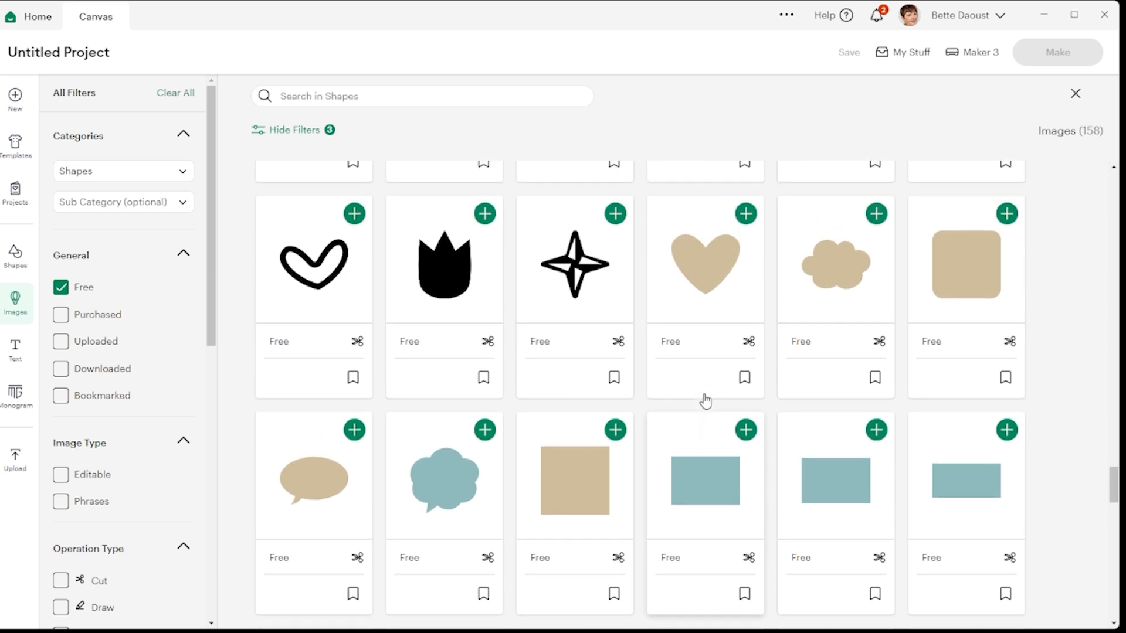
scroll(706, 401, "up", 4)
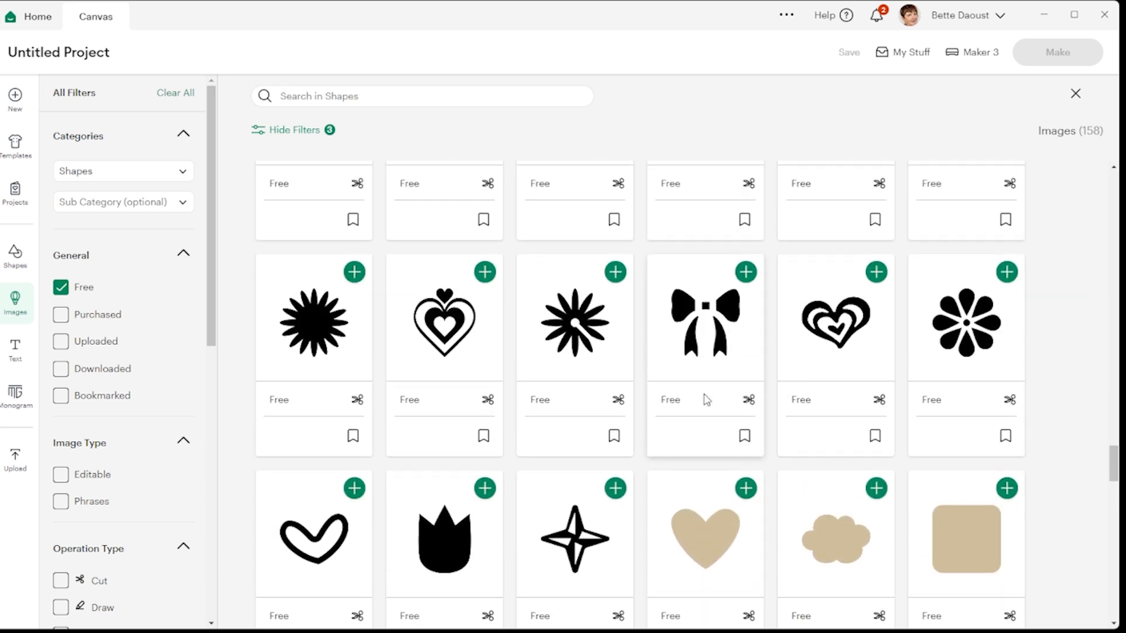
scroll(706, 400, "up", 4)
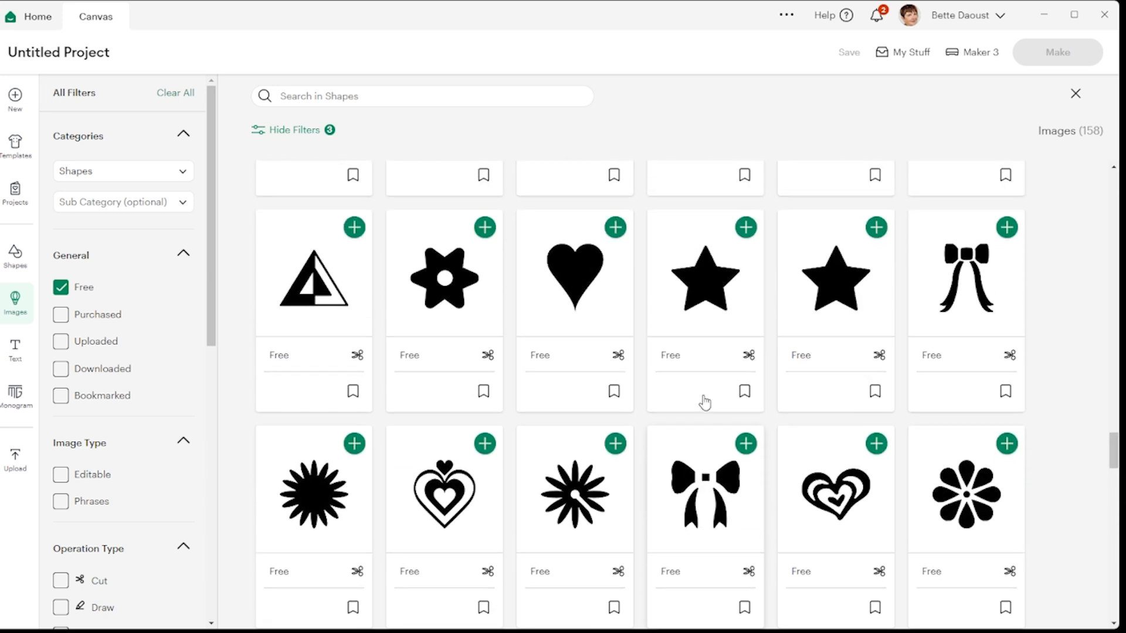
scroll(690, 437, "up", 6)
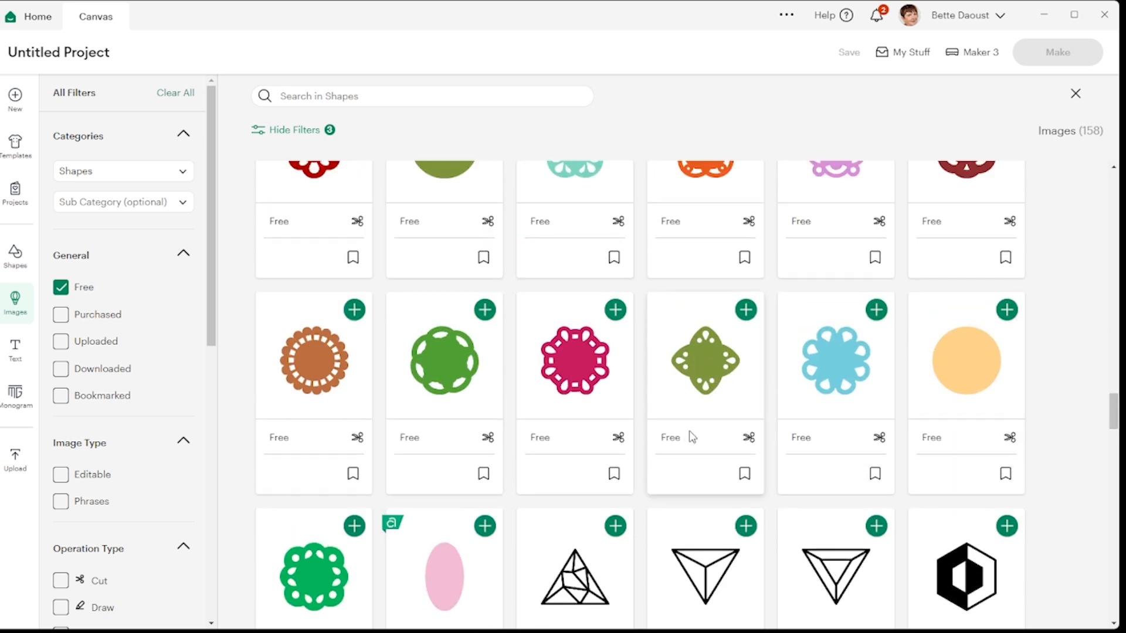
scroll(690, 436, "up", 1)
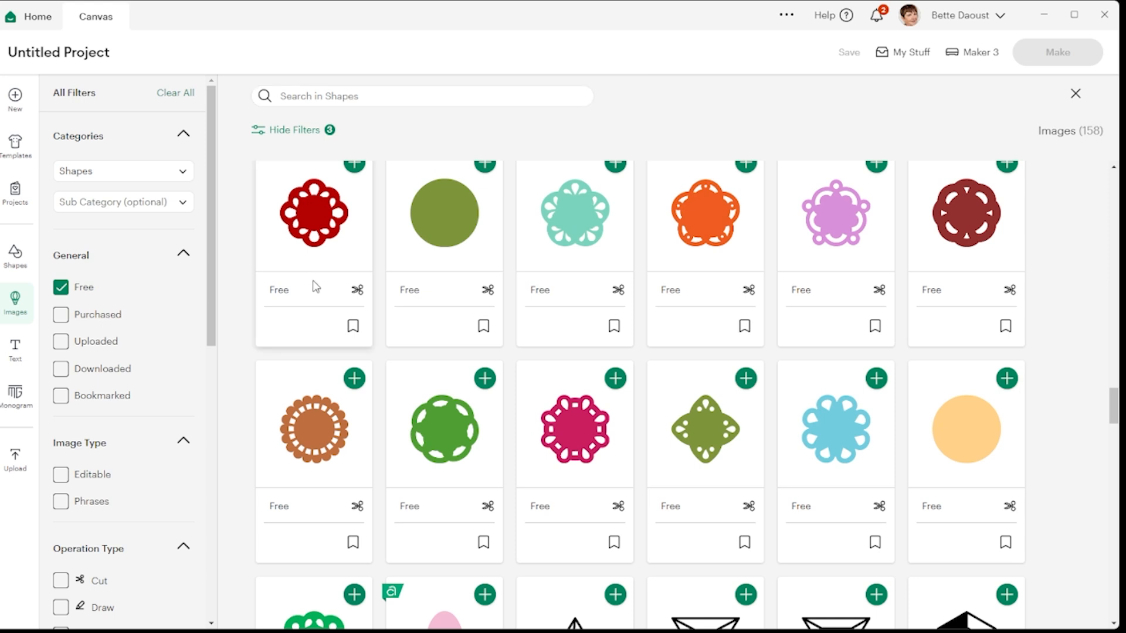
Step: Add the brown scalloped Doily image with the ring of square cutouts to the canvas and go to it there
left_click(331, 432)
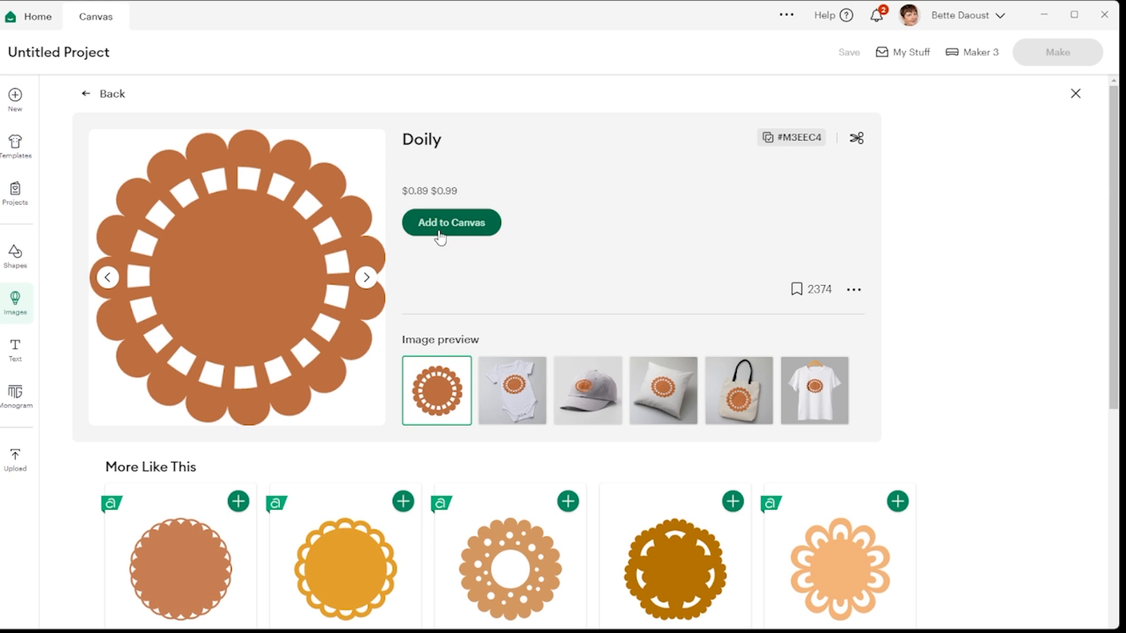
left_click(441, 230)
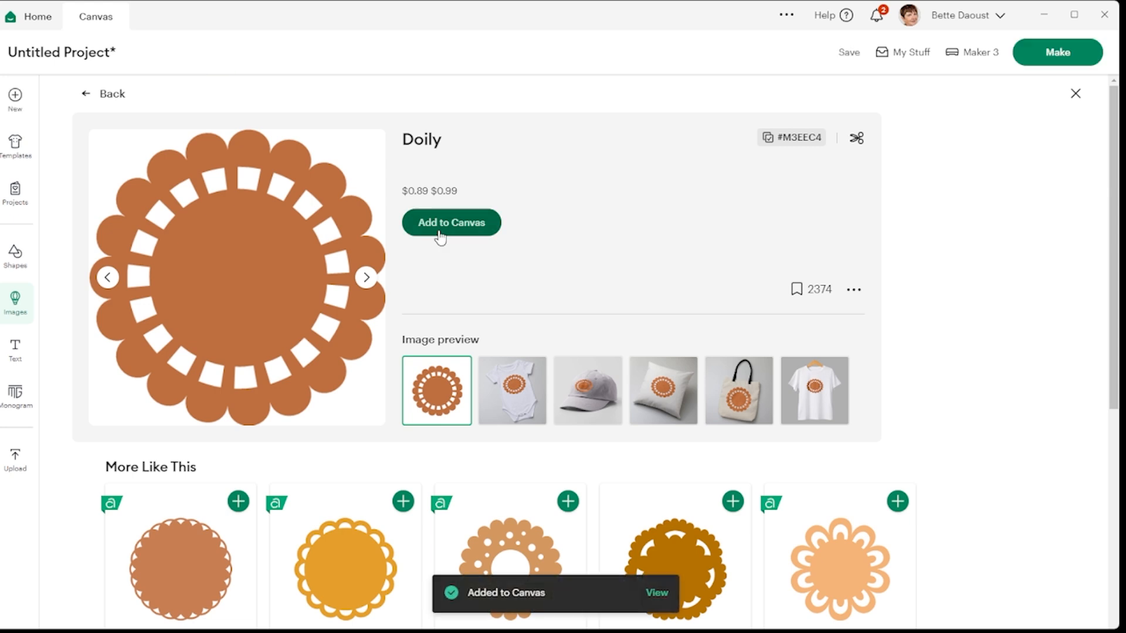
left_click(653, 593)
Step: Enlarge the doily to about 8.22 × 8.23 in and move it to about X 8.4, Y 0.06
left_click_drag(219, 293, 391, 297)
left_click_drag(514, 434, 660, 545)
left_click_drag(486, 447, 631, 374)
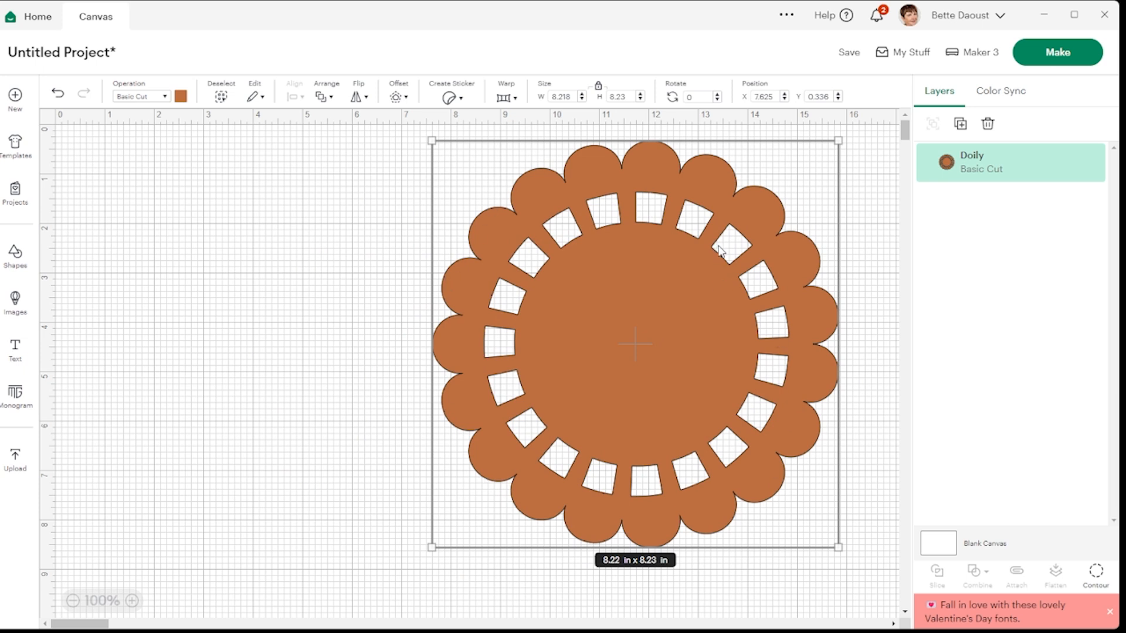
mouse_move(645, 343)
left_mouse_down()
mouse_move(682, 346)
mouse_move(660, 331)
left_mouse_up()
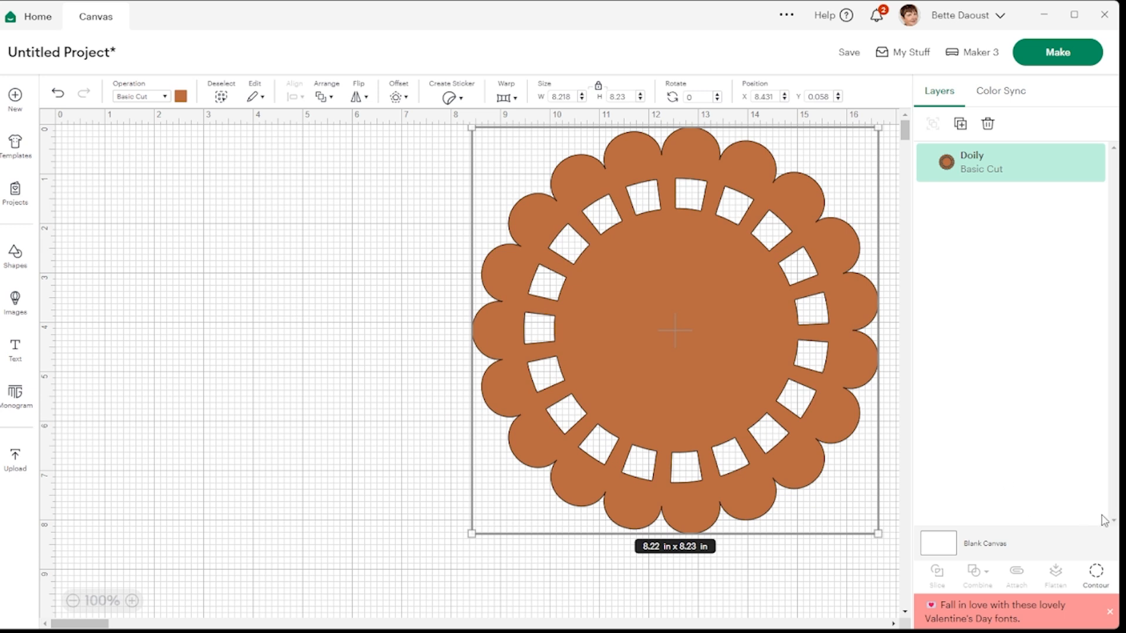
Step: Hide all of the doily's inner contours to make it a solid scalloped circle, and move it to about X 9.3, Y 0.7
left_click(1096, 574)
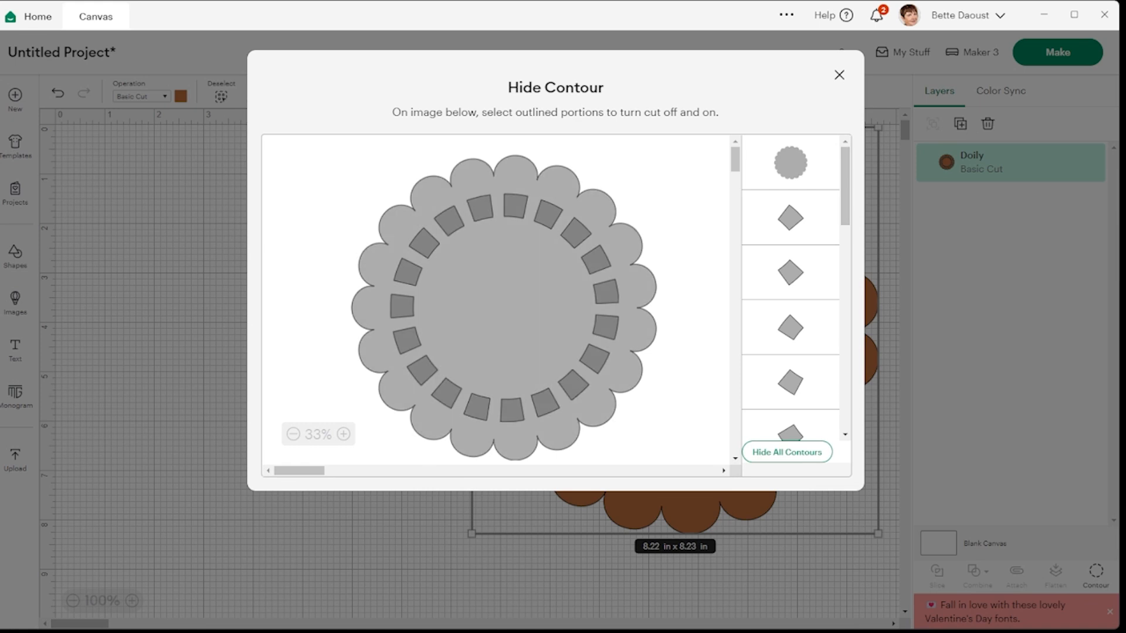
left_click_drag(626, 72, 516, 71)
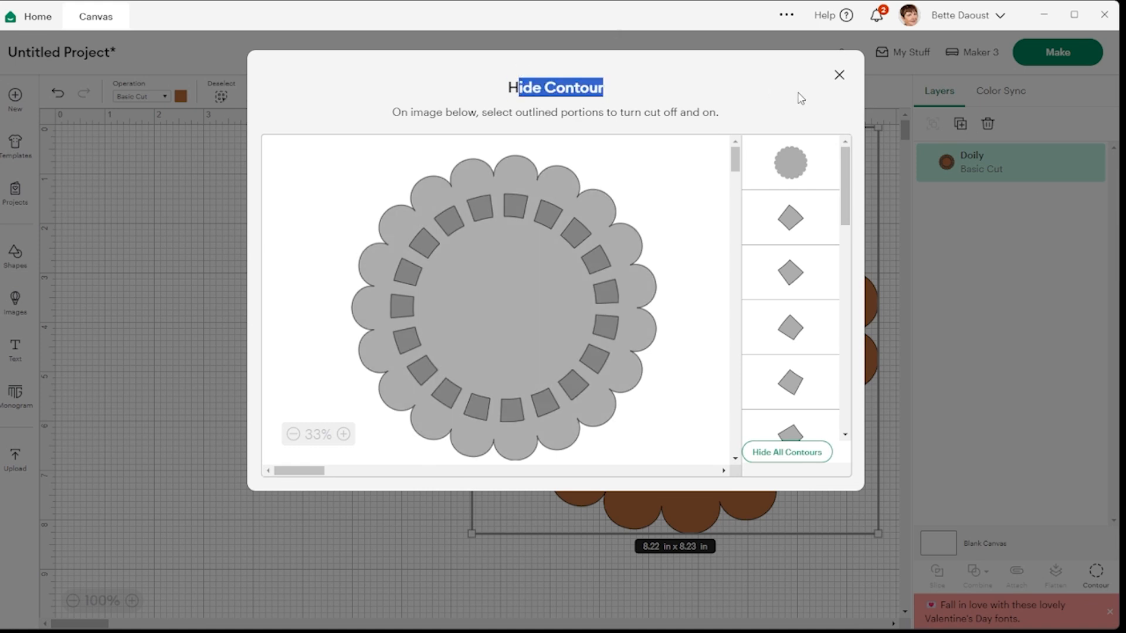
left_click(781, 182)
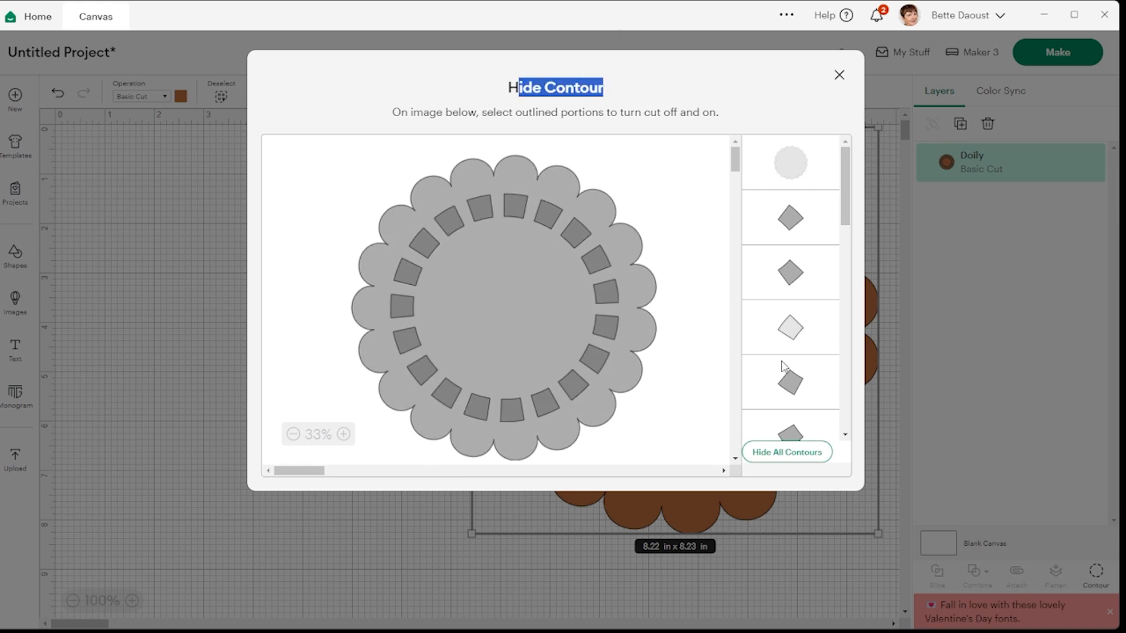
left_click(788, 454)
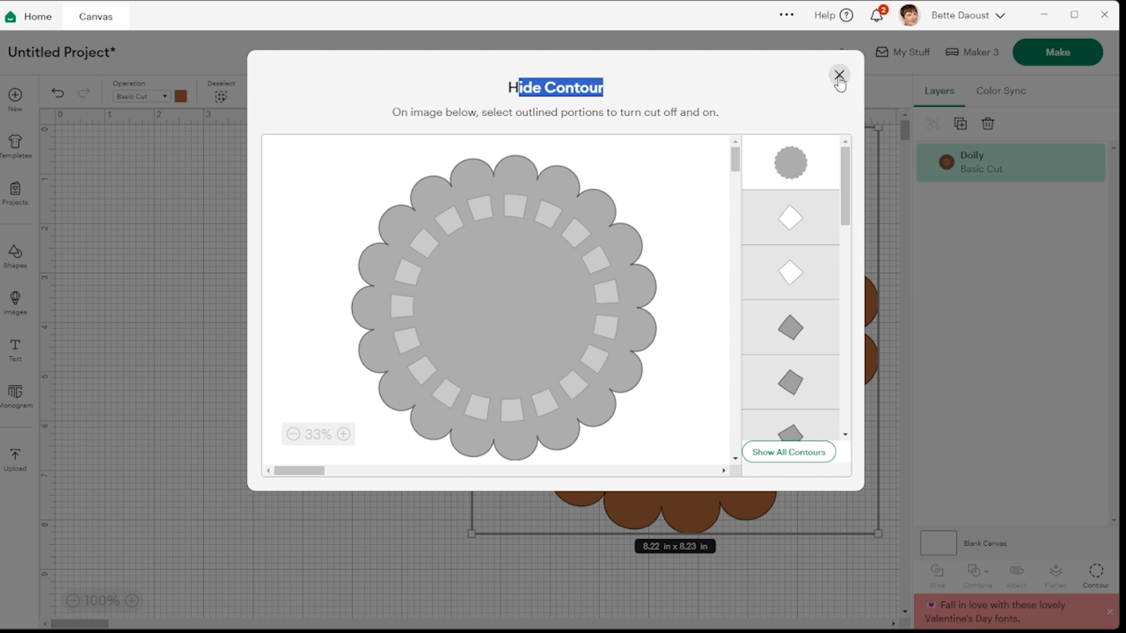
left_click(839, 76)
left_click_drag(746, 349, 791, 382)
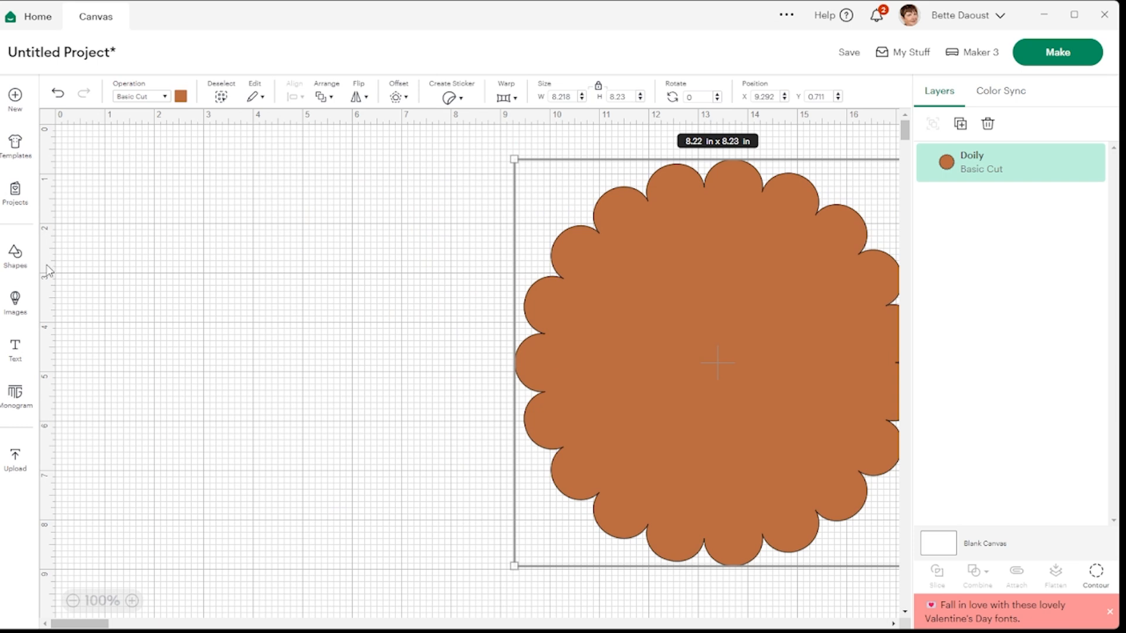
Step: Add the pink scalloped Heart Arch image from the full shapes library to the canvas and move it to about X 0.6, Y 0.3
left_click(16, 256)
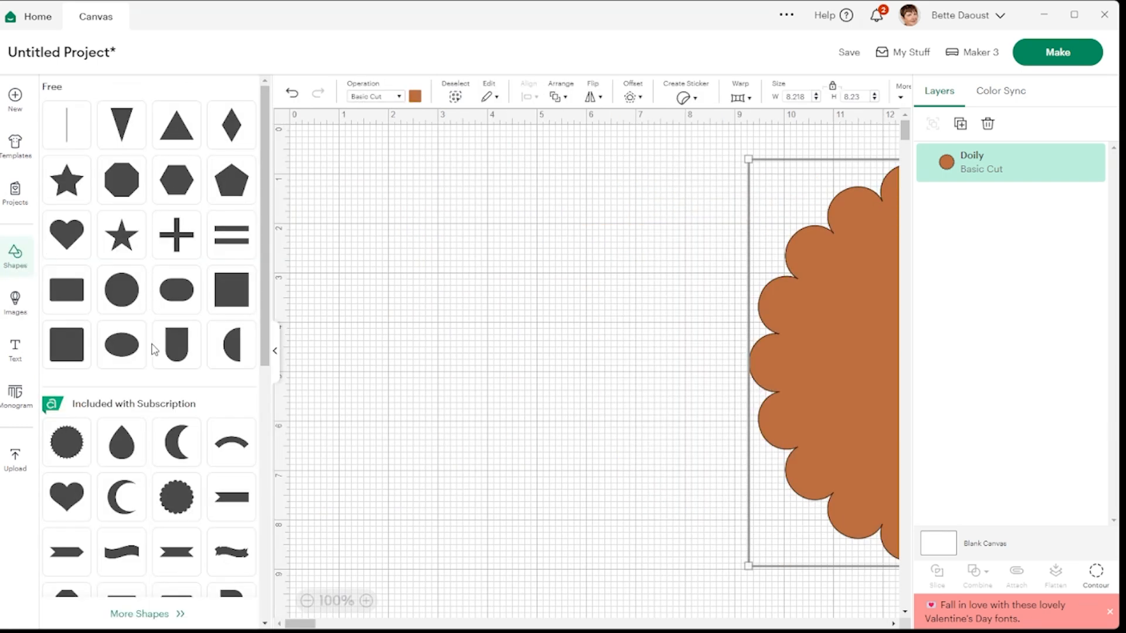
scroll(154, 350, "down", 1)
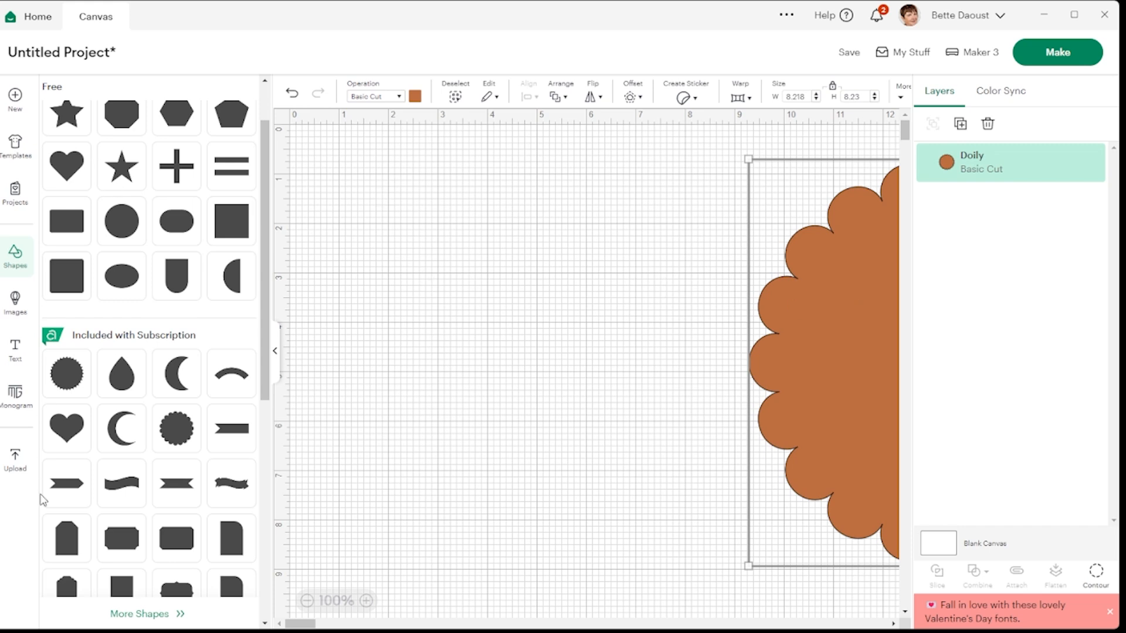
left_click(150, 615)
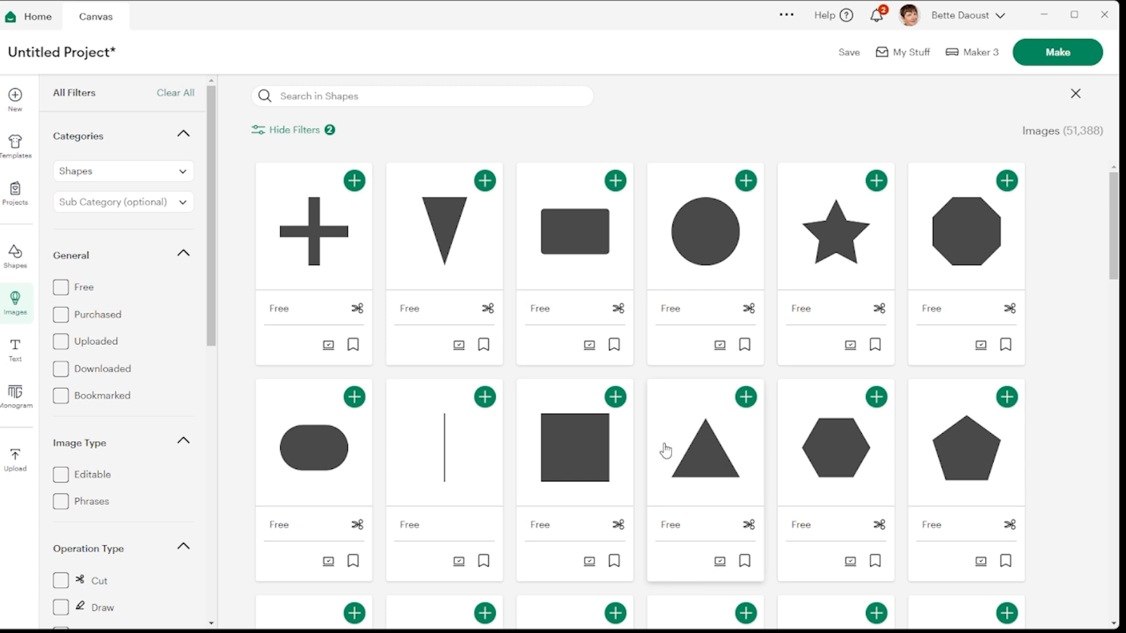
scroll(661, 443, "down", 5)
scroll(663, 437, "down", 3)
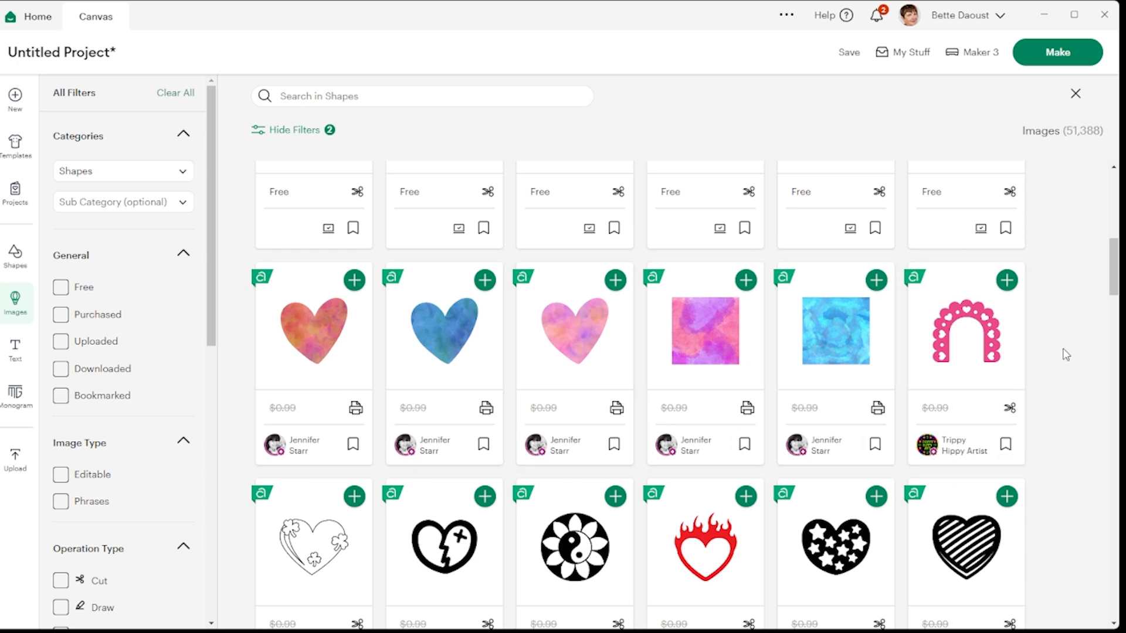
left_click(991, 351)
left_click(451, 247)
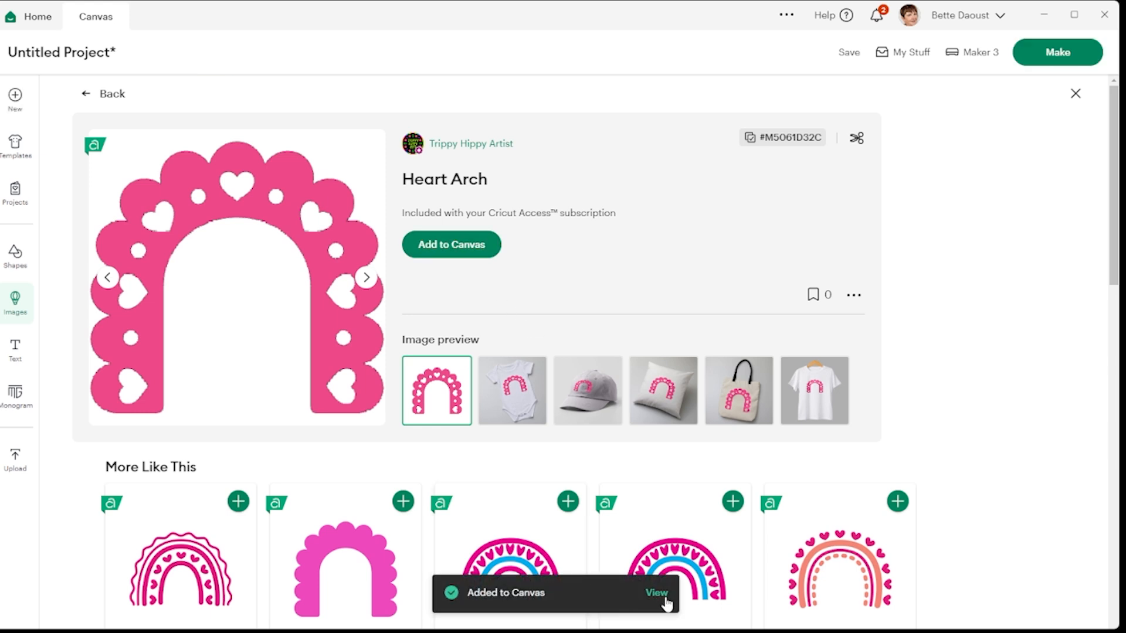
left_click(657, 593)
left_click_drag(459, 488, 425, 438)
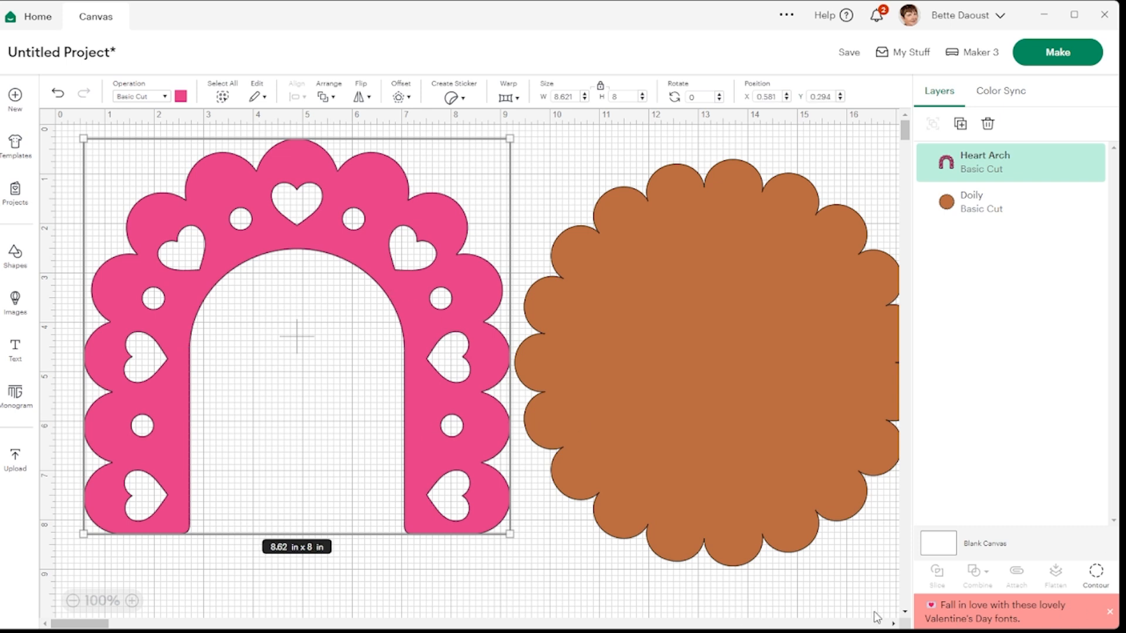
Step: Hide the small round cutouts of the Heart Arch with Contour, keeping its heart cutouts
left_click(1094, 589)
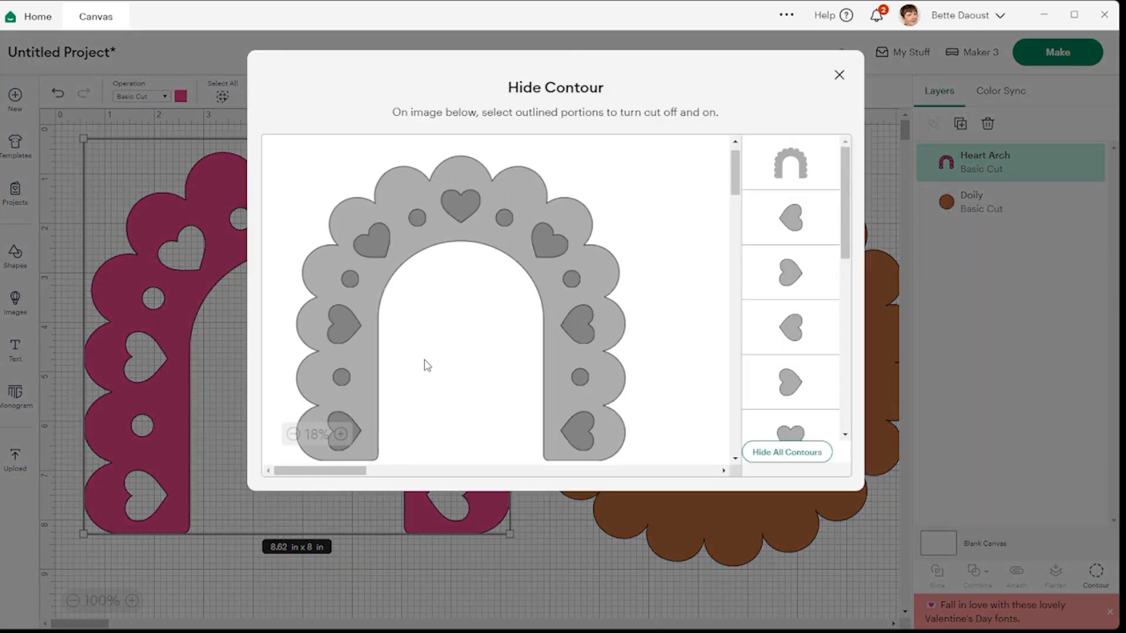
left_click(340, 377)
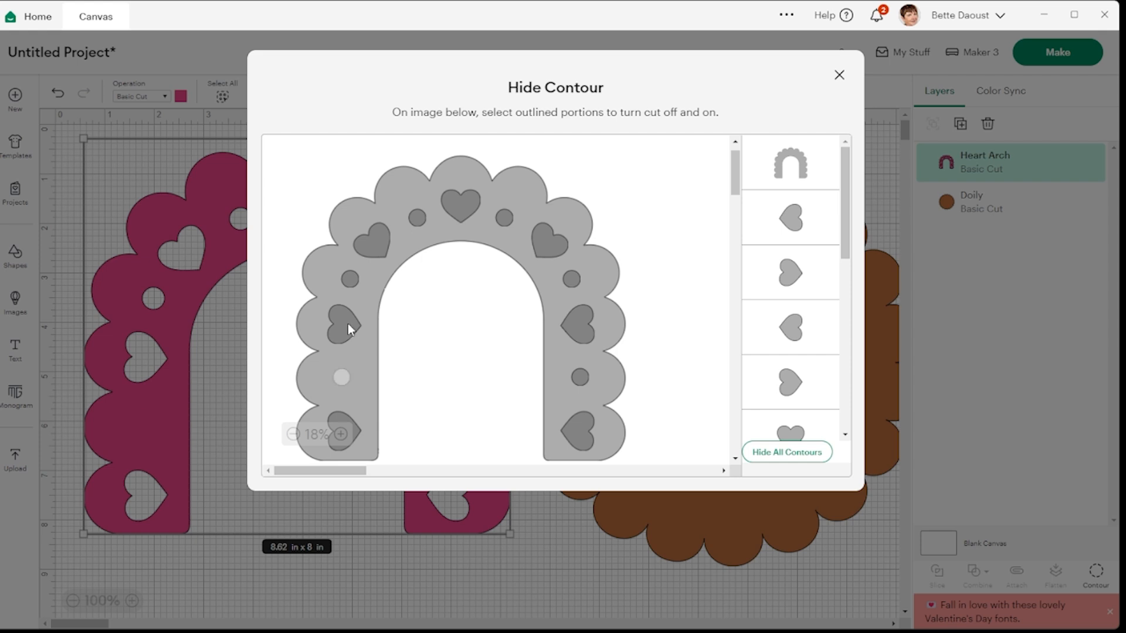
left_click(352, 280)
left_click(418, 218)
left_click(506, 218)
left_click(572, 280)
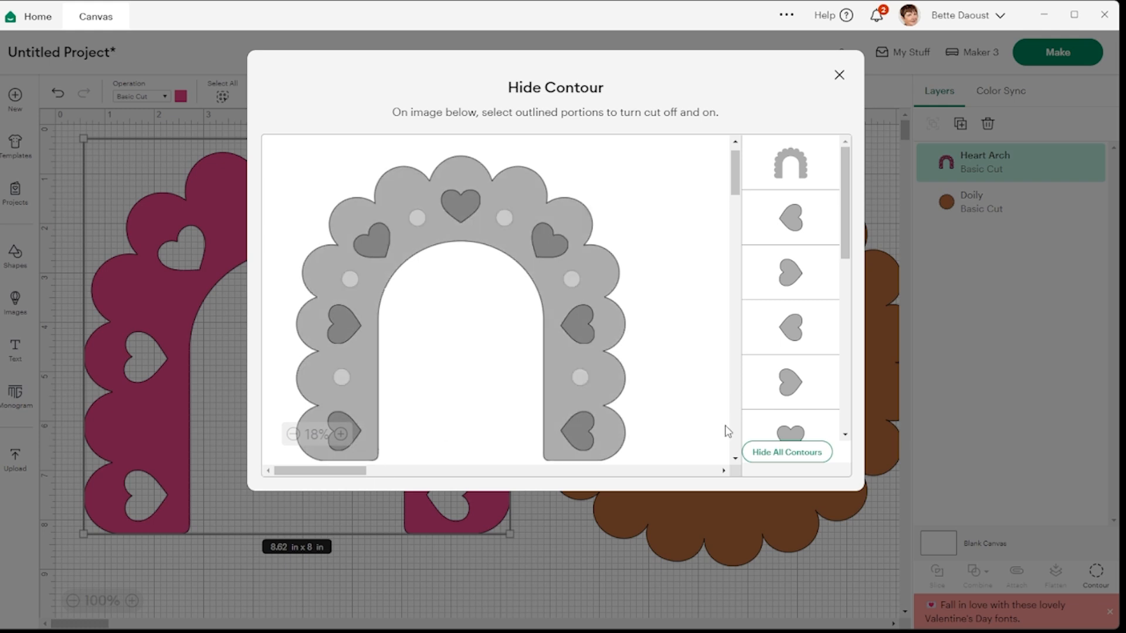
left_click(839, 75)
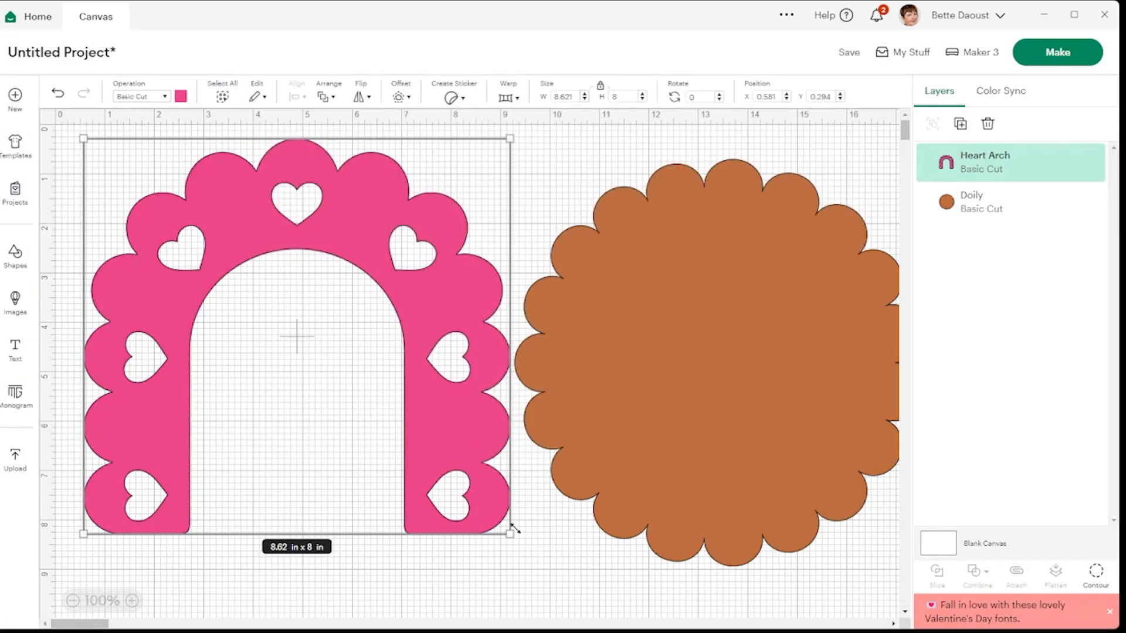
Step: Shrink the Heart Arch to about 4 × 3.71 in and place it over the middle of the solid doily
left_click_drag(514, 529, 284, 315)
left_click_drag(243, 281, 354, 462)
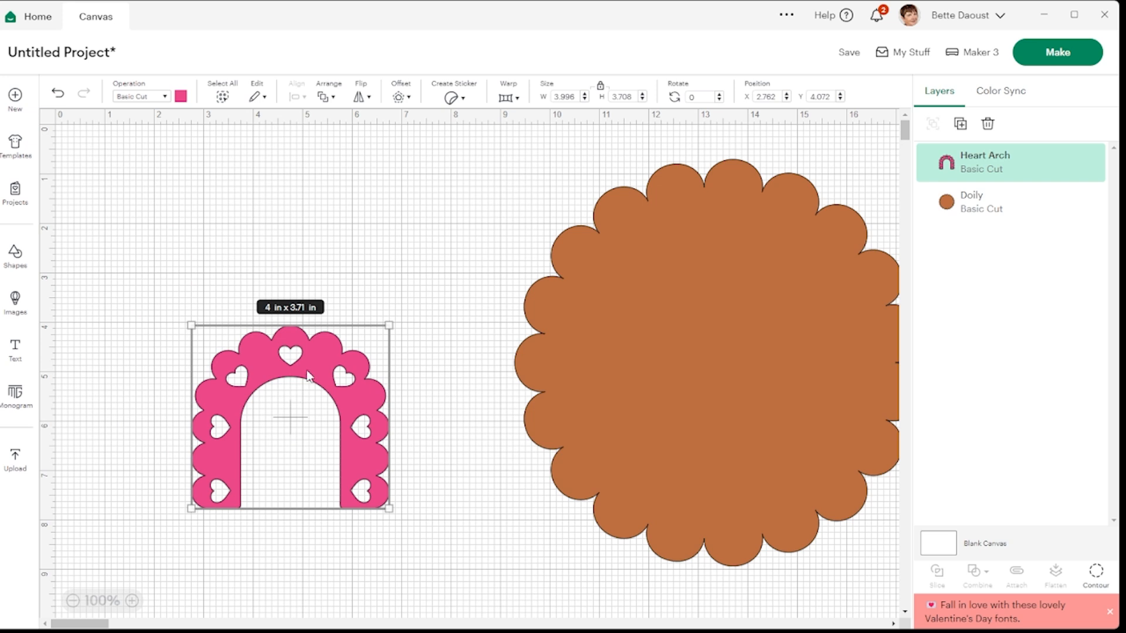
left_click_drag(308, 374, 728, 390)
left_click_drag(746, 293, 745, 311)
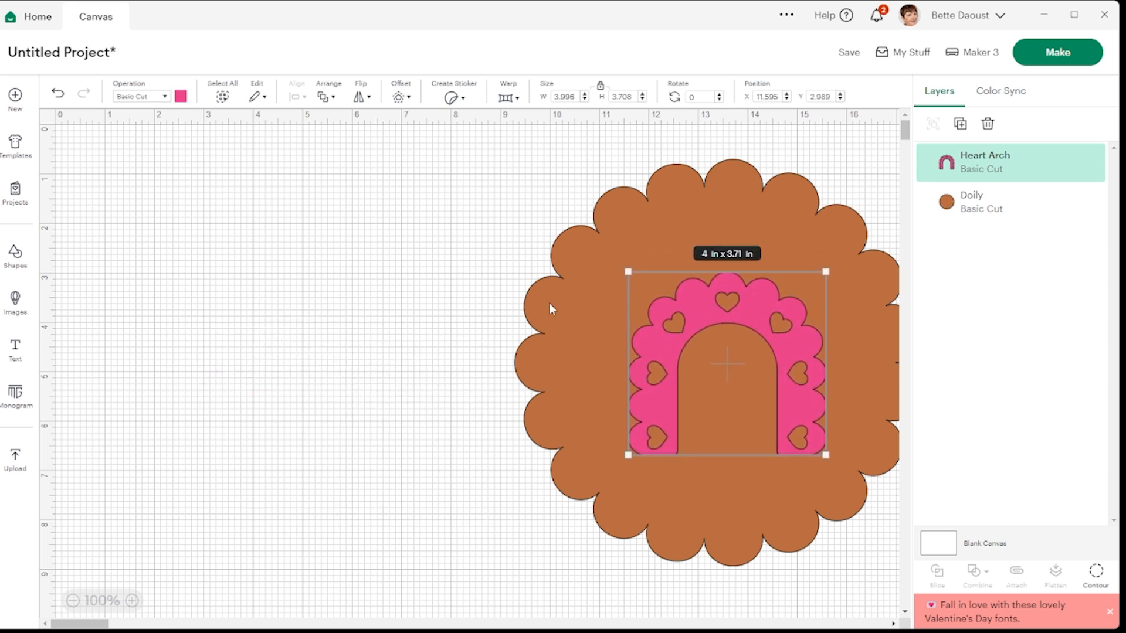
Step: Center the Heart Arch and the doily on each other and move the pair to about X 5.3, Y 0.6
left_click(435, 274)
left_click_drag(449, 231, 777, 491)
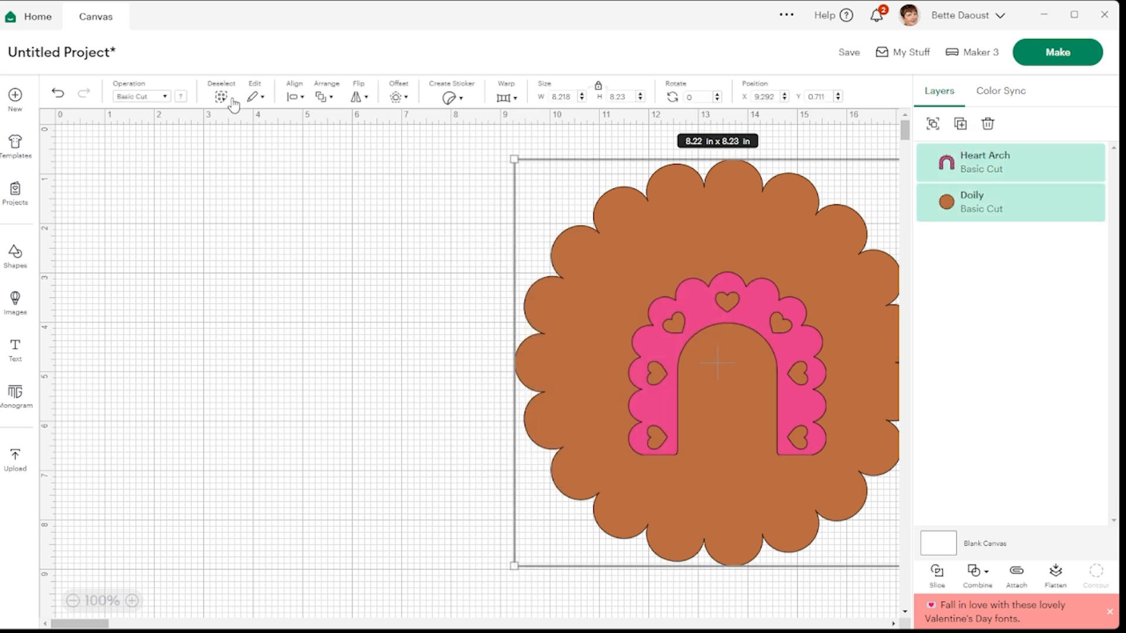
left_click(292, 96)
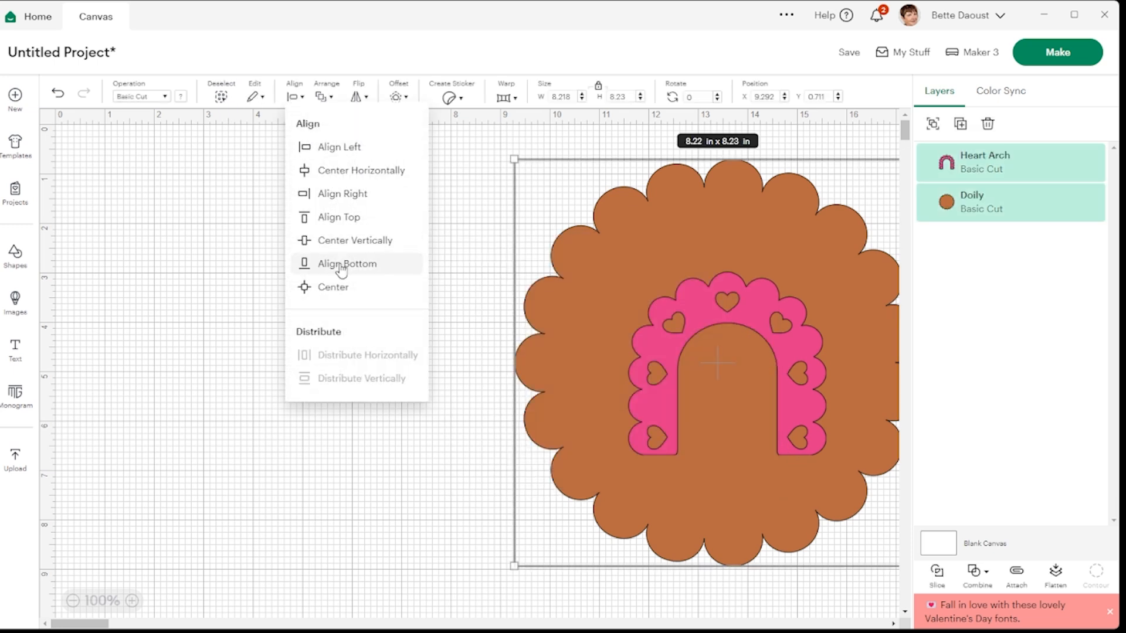
left_click(338, 286)
left_click(421, 221)
left_click_drag(420, 200, 686, 469)
left_click_drag(776, 399, 575, 393)
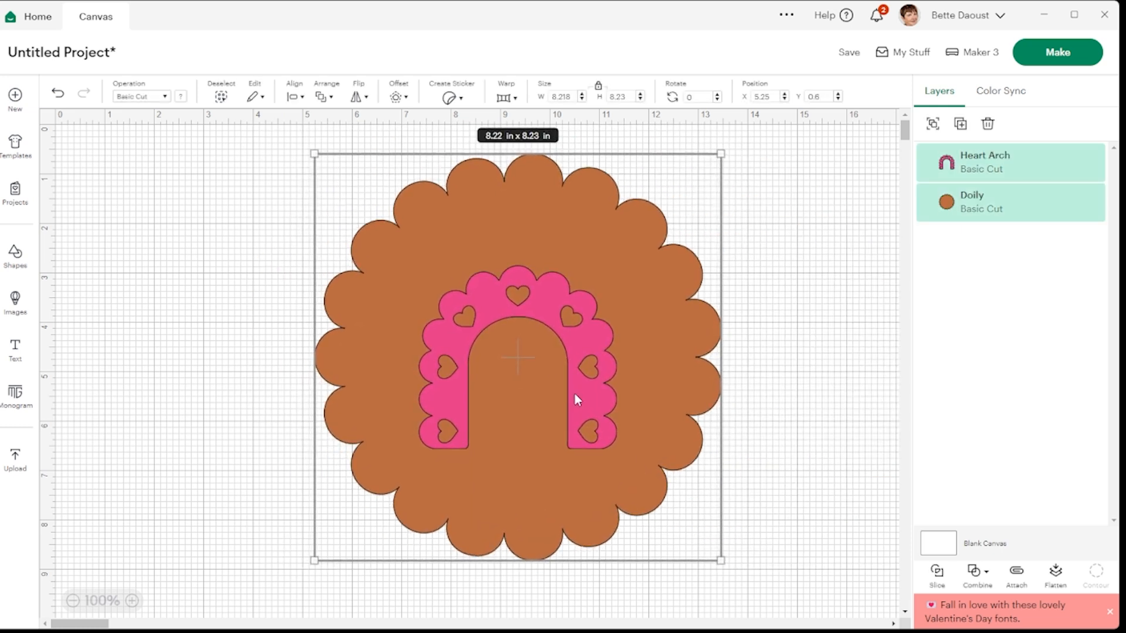
Step: Slice the Heart Arch out of the doily and separate the pink arch, brown arch and cut doily
left_click(937, 574)
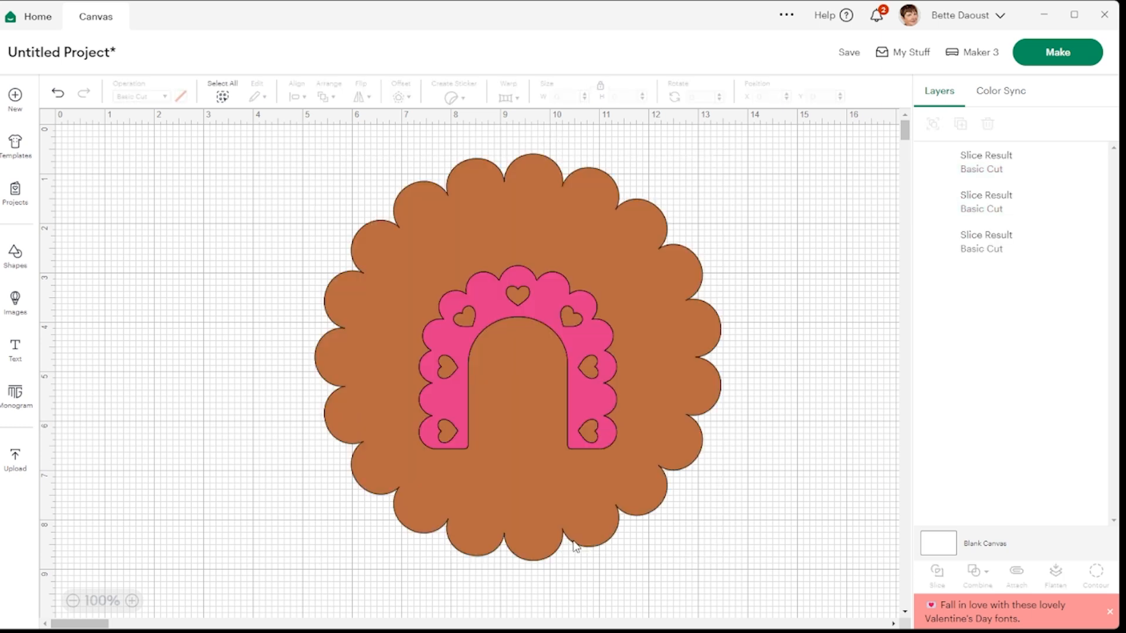
left_click_drag(608, 412, 272, 289)
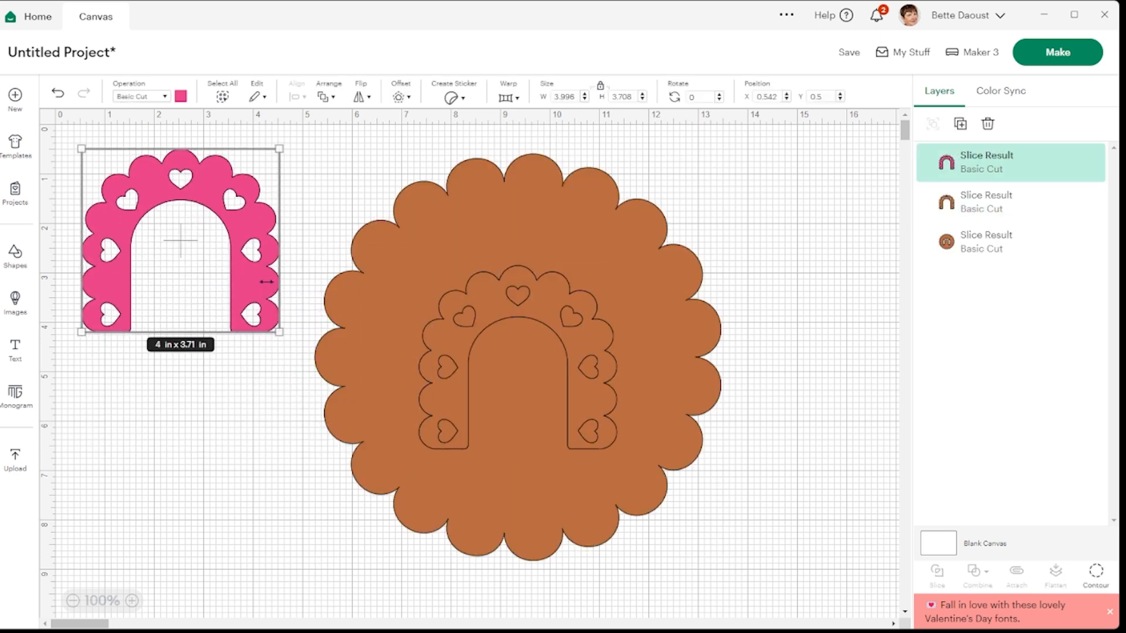
left_click_drag(601, 411, 246, 516)
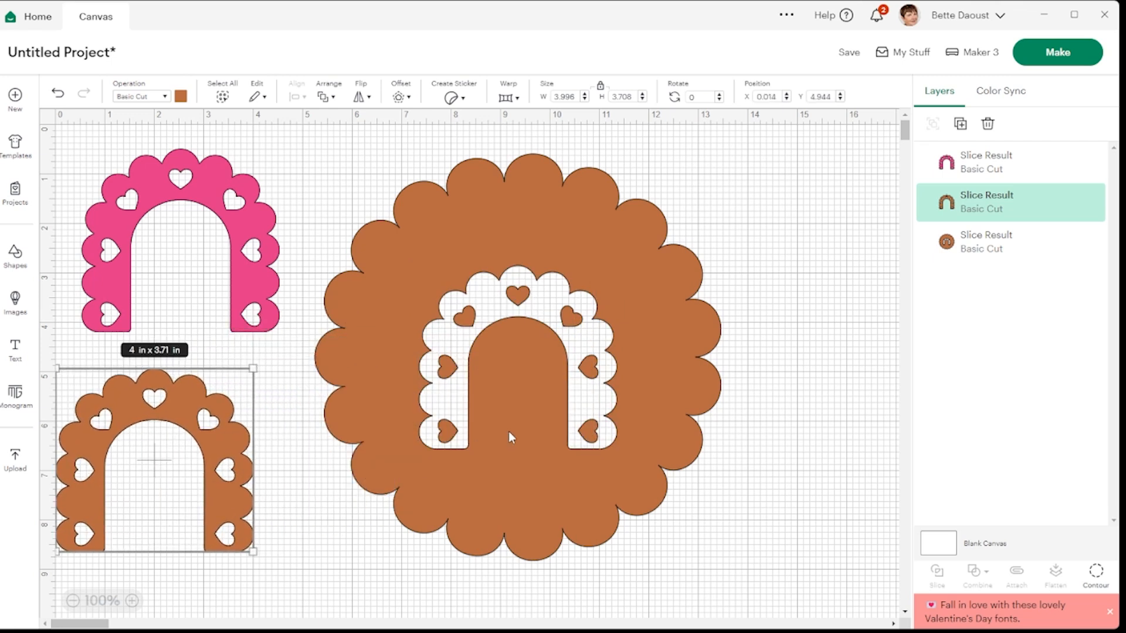
left_click_drag(581, 440, 658, 431)
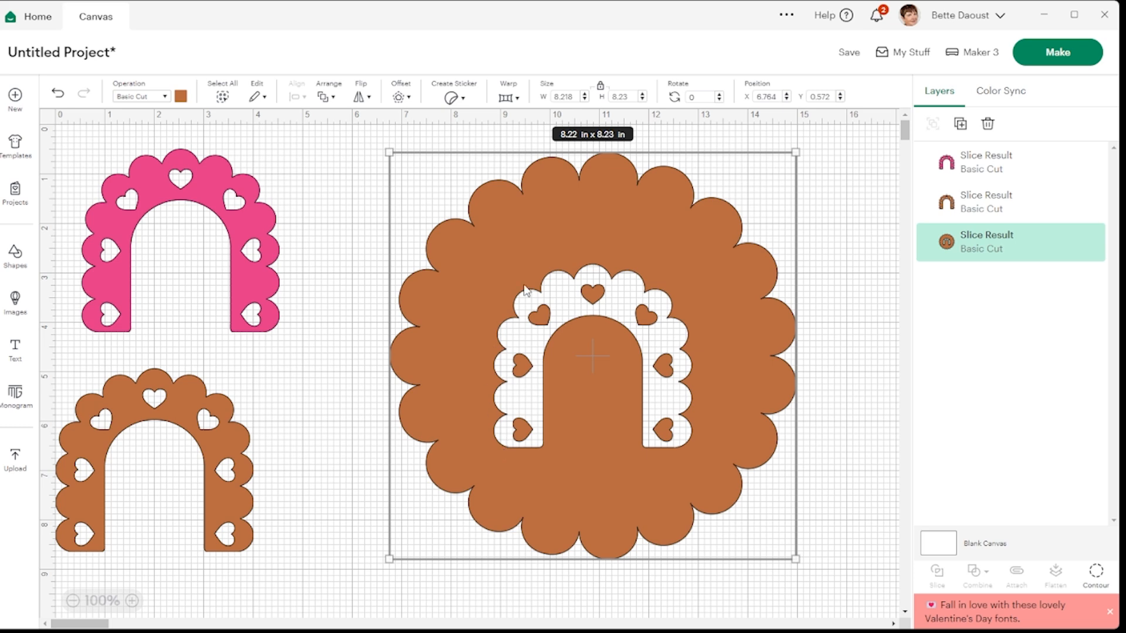
Step: Hide all the heart contours inside the sliced doily's arch opening, keeping the scalloped arch cutout
left_click(1094, 575)
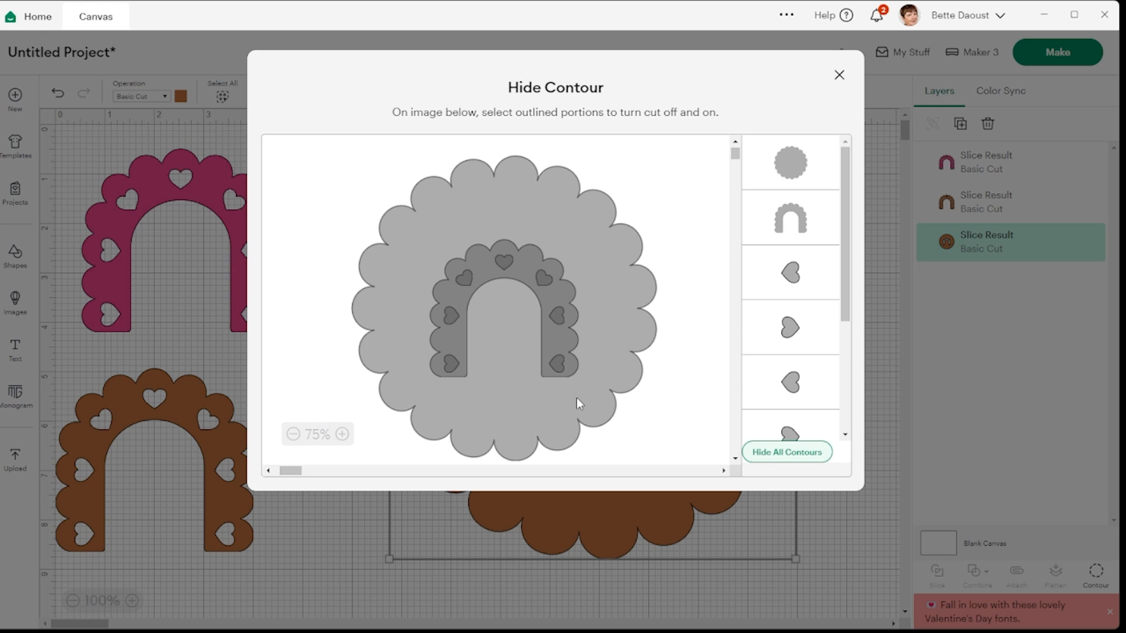
left_click(557, 366)
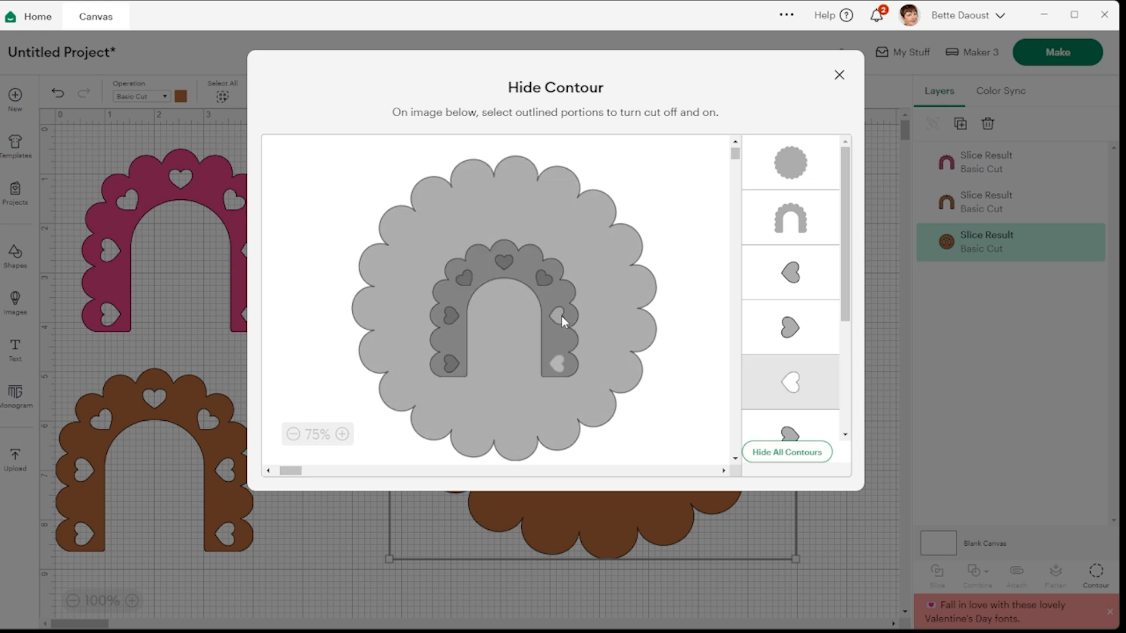
left_click(561, 315)
left_click(543, 277)
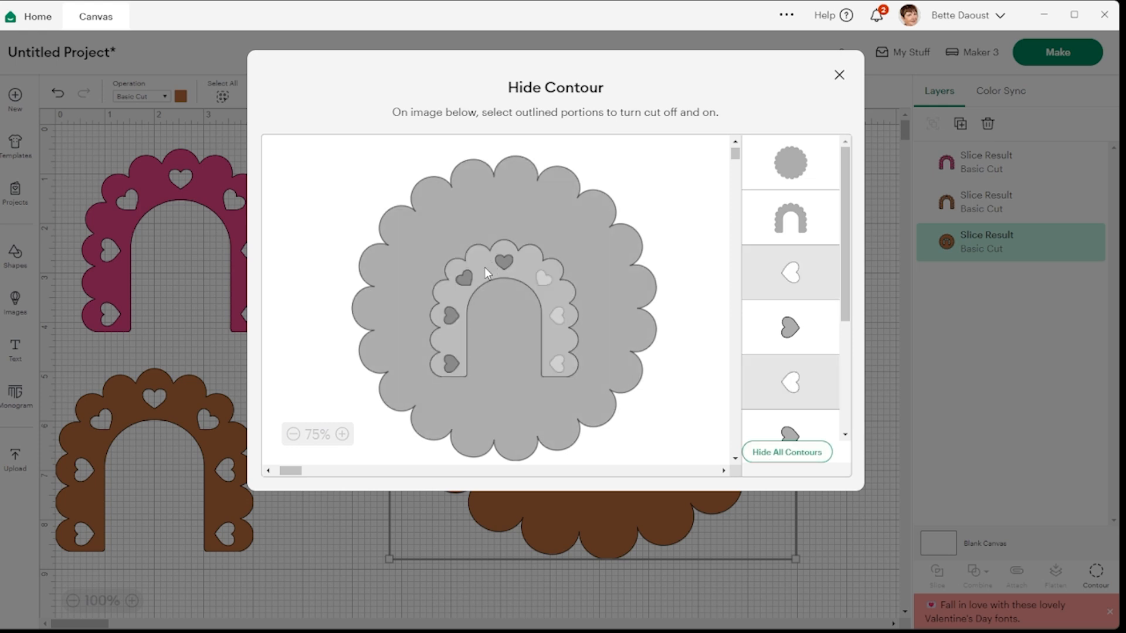
left_click(502, 261)
left_click(463, 280)
left_click(450, 315)
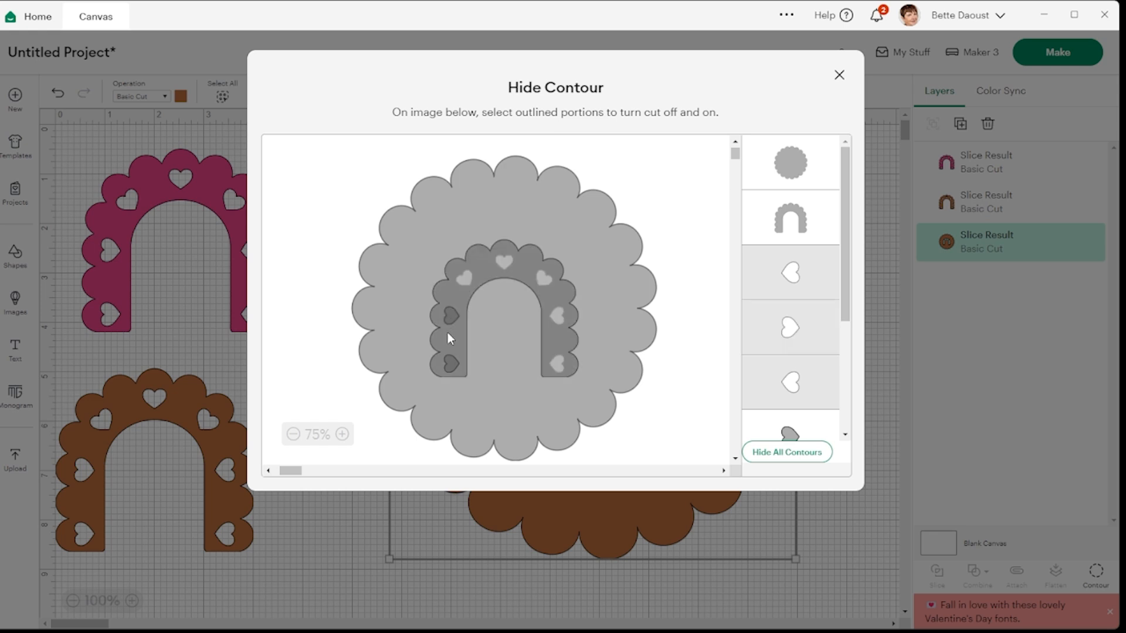
left_click(446, 368)
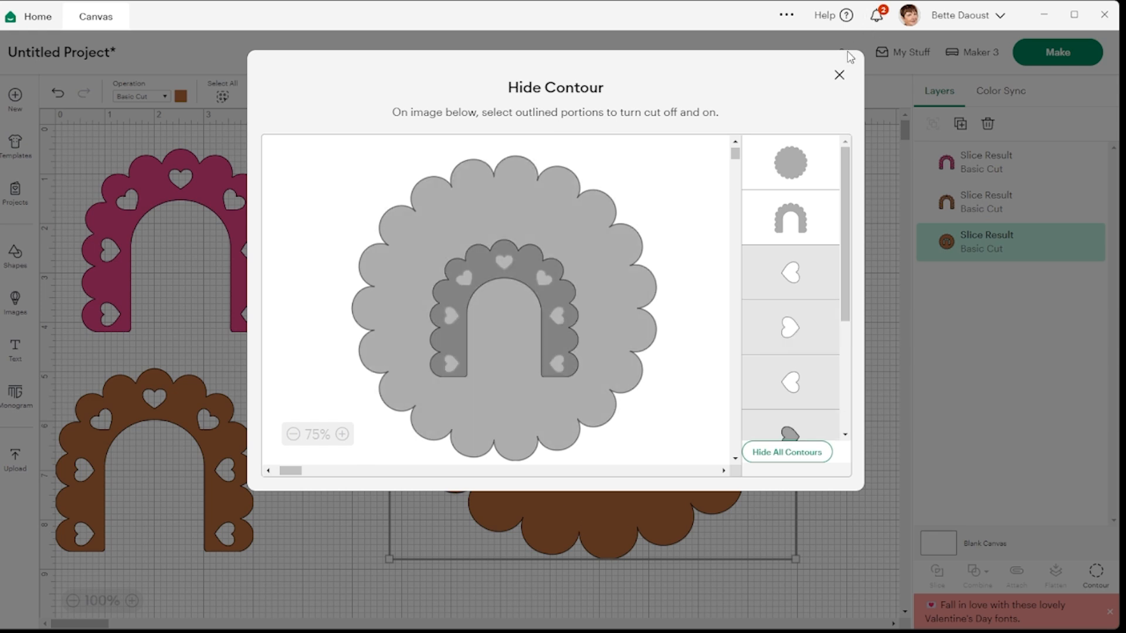
left_click(839, 75)
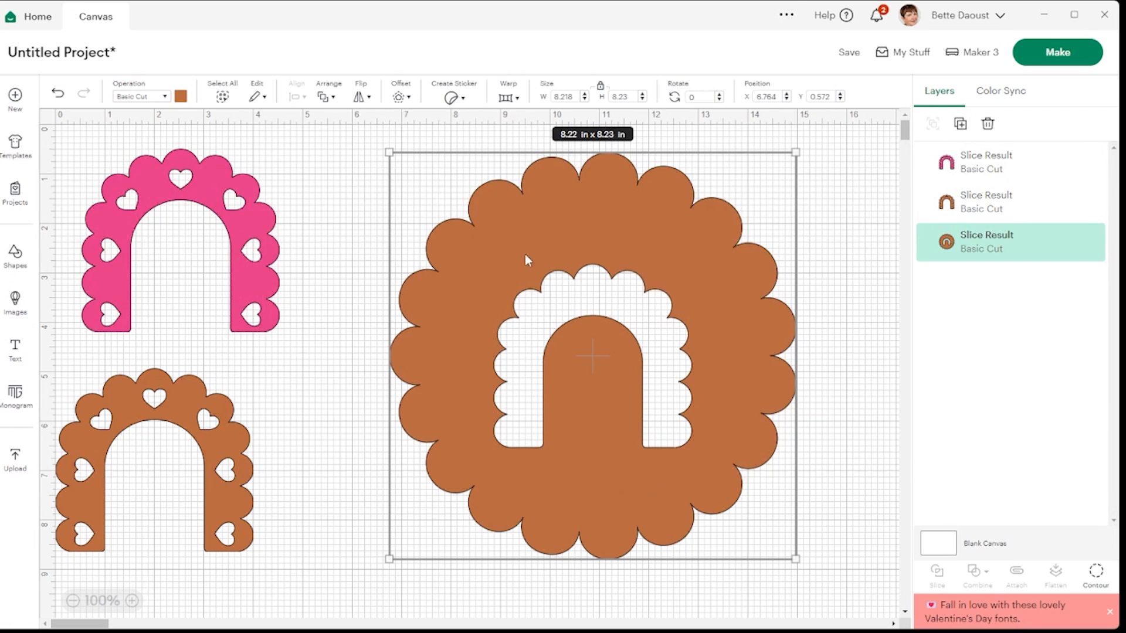
Step: Clear the workspace by moving the cut doily to about X 9.3, Y 0.5 and both arches below it
left_click_drag(525, 236, 650, 227)
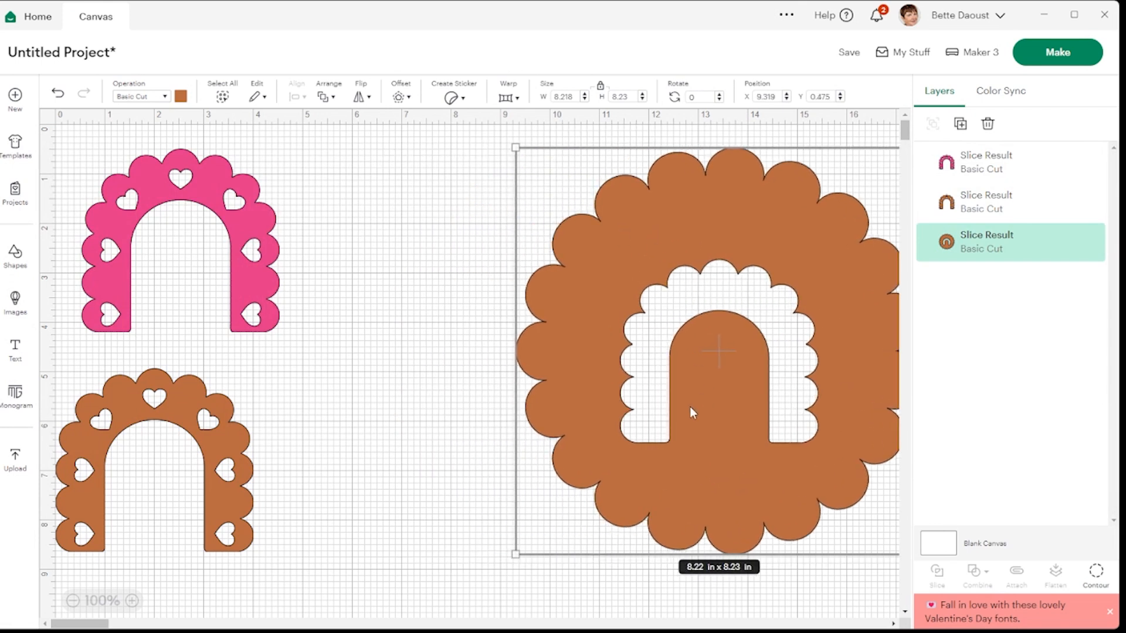
left_click_drag(237, 211, 615, 584)
left_click_drag(201, 420, 566, 612)
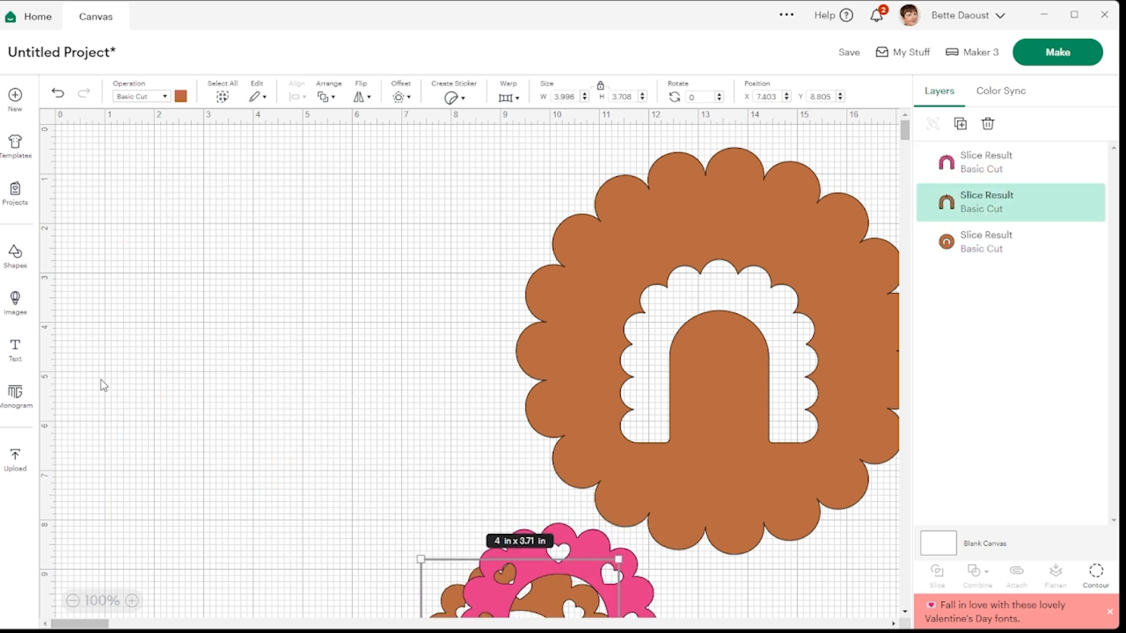
Step: Open the full shapes image library and filter it to free images
left_click(16, 258)
left_click(128, 620)
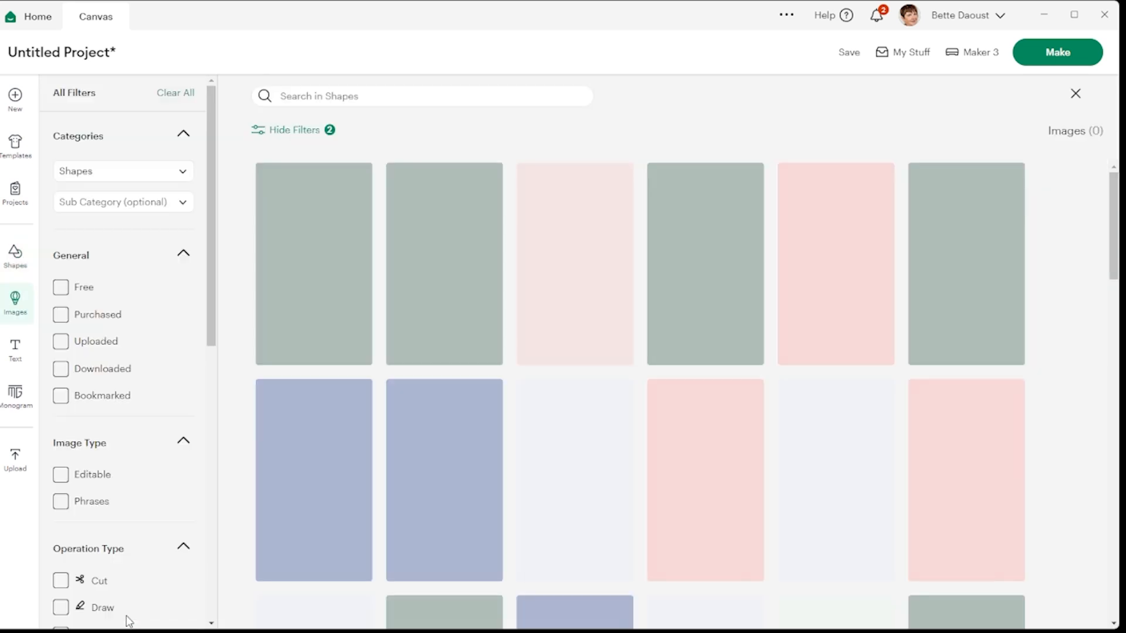
left_click(61, 287)
Step: Look through the free shapes and open the details of the solid black Bow image
scroll(572, 408, "down", 8)
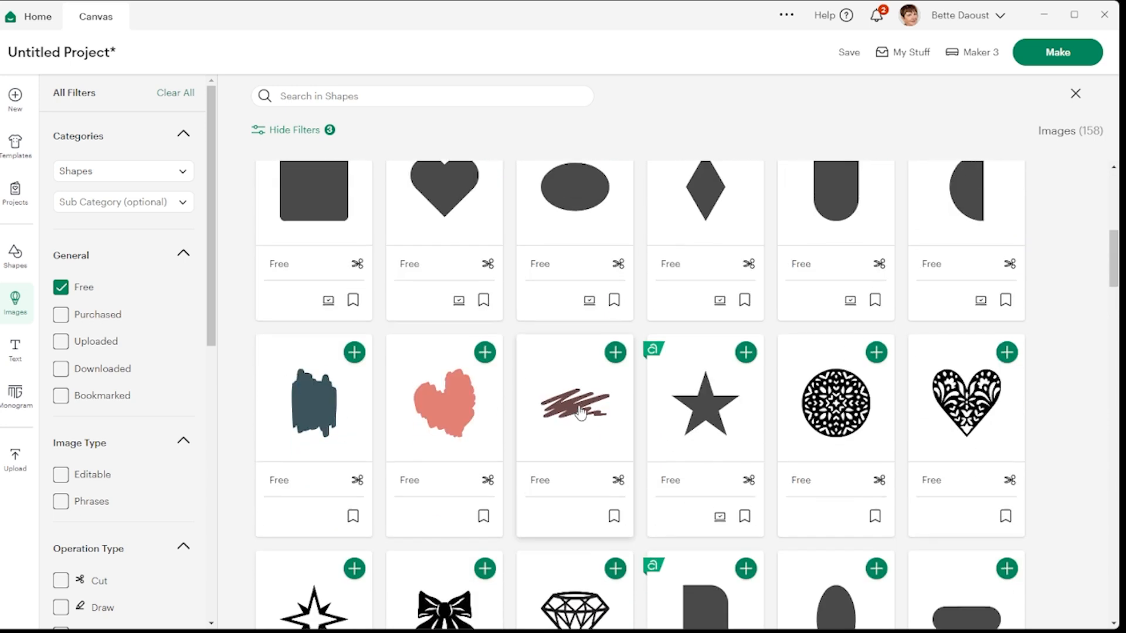
scroll(580, 411, "down", 3)
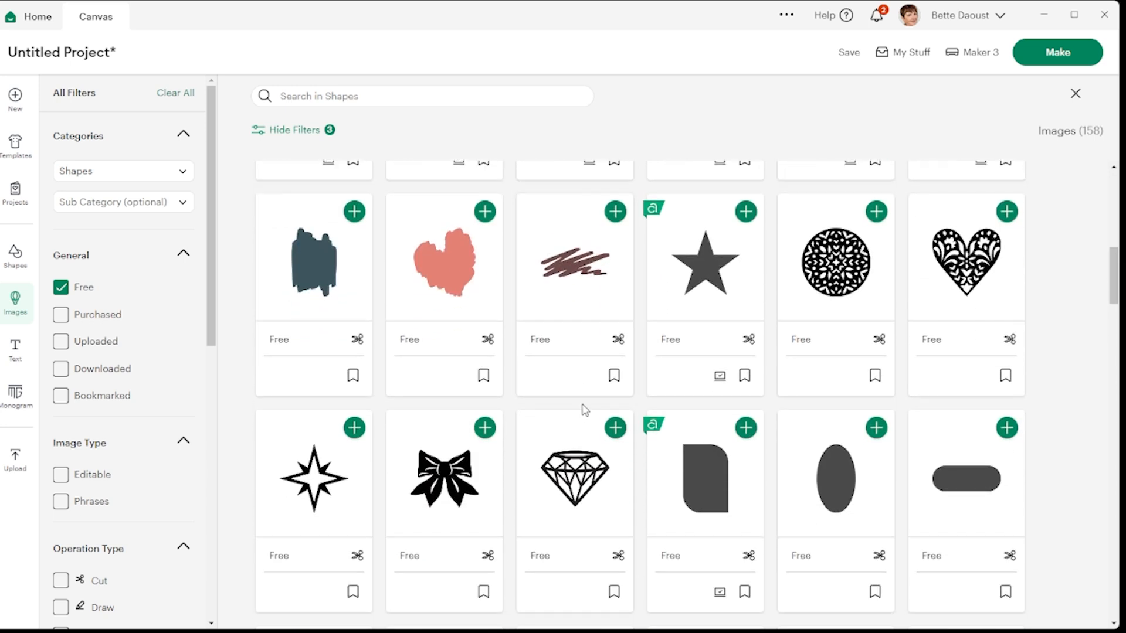
scroll(584, 409, "down", 7)
scroll(583, 411, "down", 6)
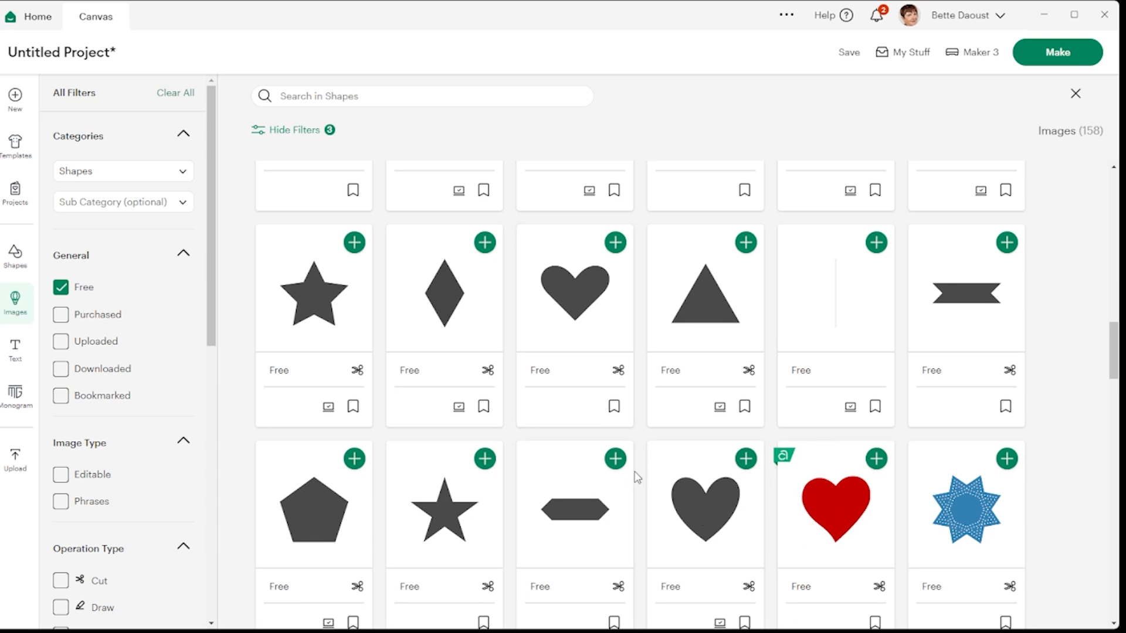
scroll(637, 475, "down", 8)
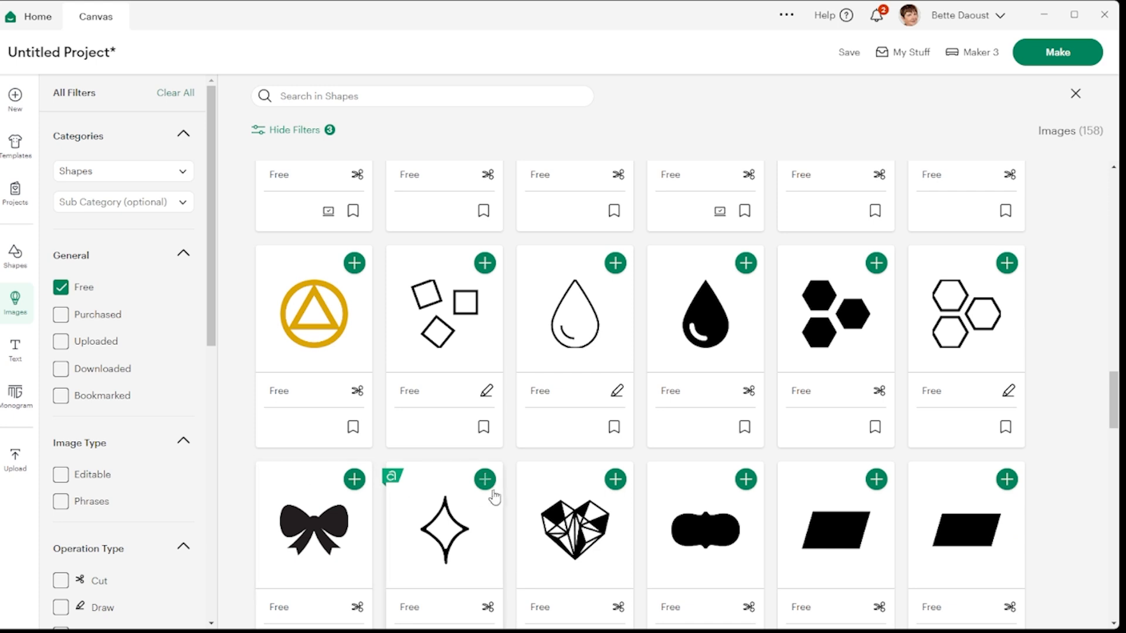
scroll(570, 467, "down", 3)
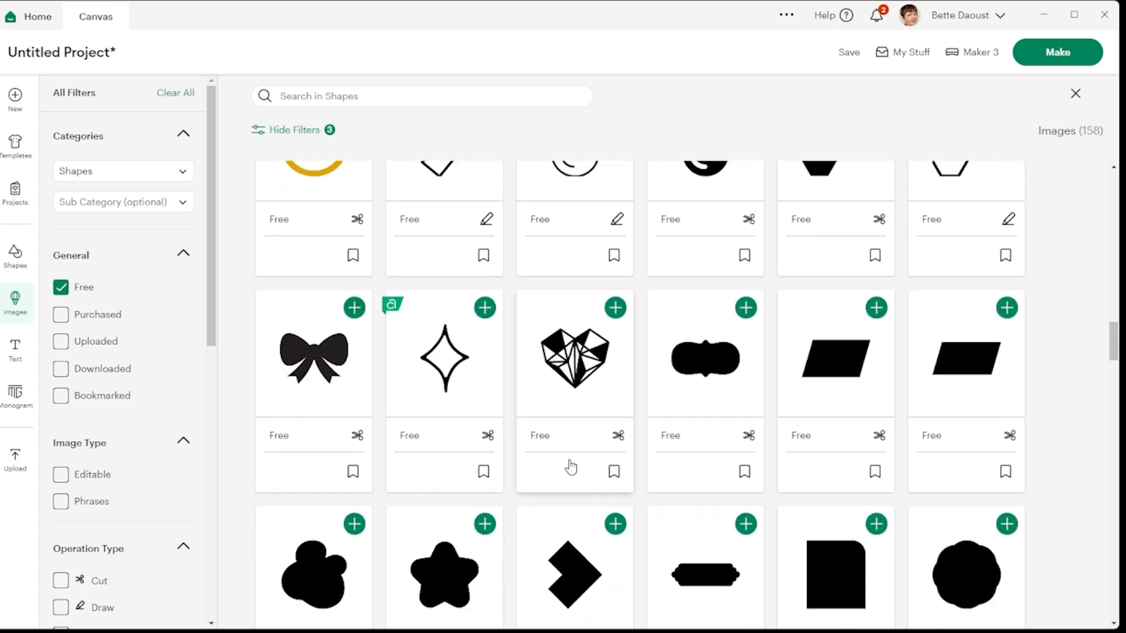
scroll(571, 467, "down", 5)
scroll(570, 466, "up", 2)
scroll(570, 466, "up", 2)
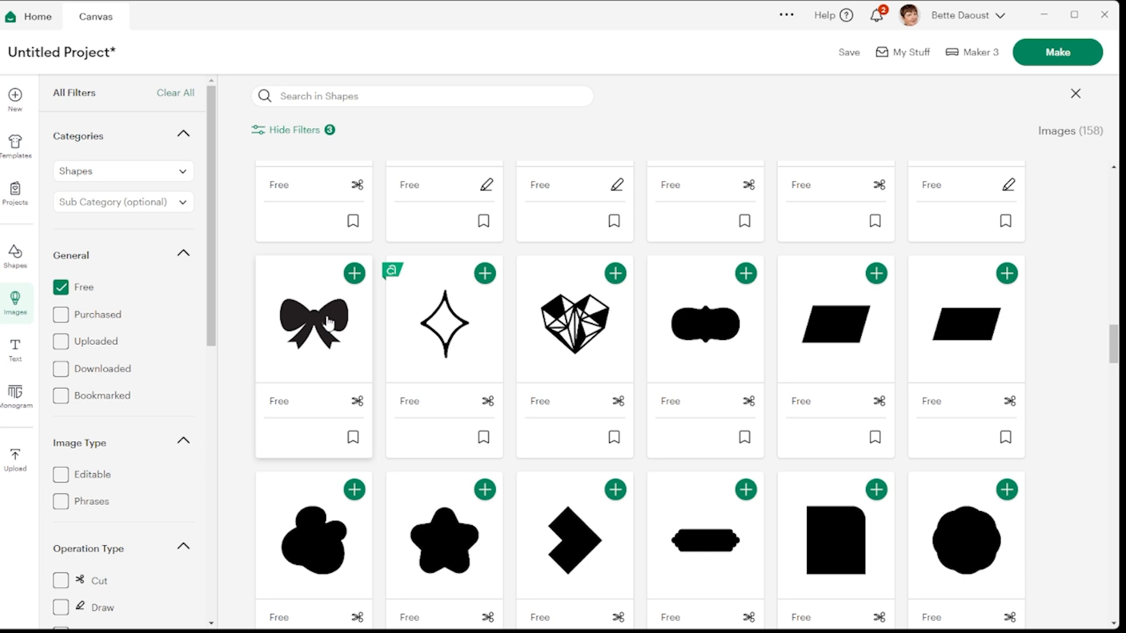
left_click(329, 322)
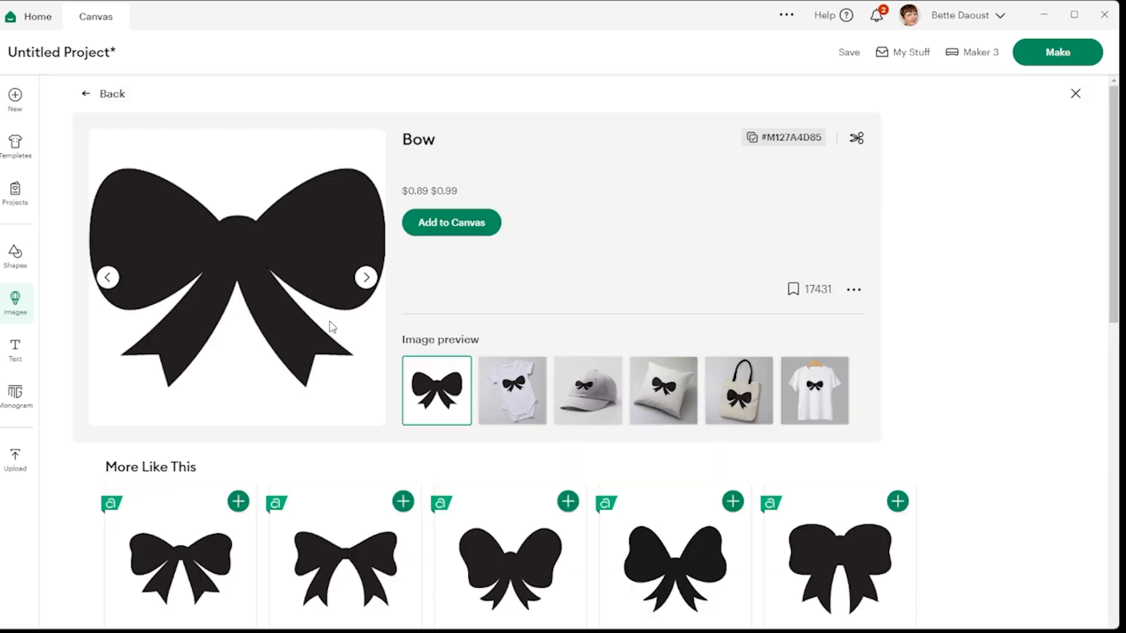
Step: Add the black Bow image to the canvas and place it above the doily's arch cutout, about 2.36 x 1.74 in
left_click(471, 226)
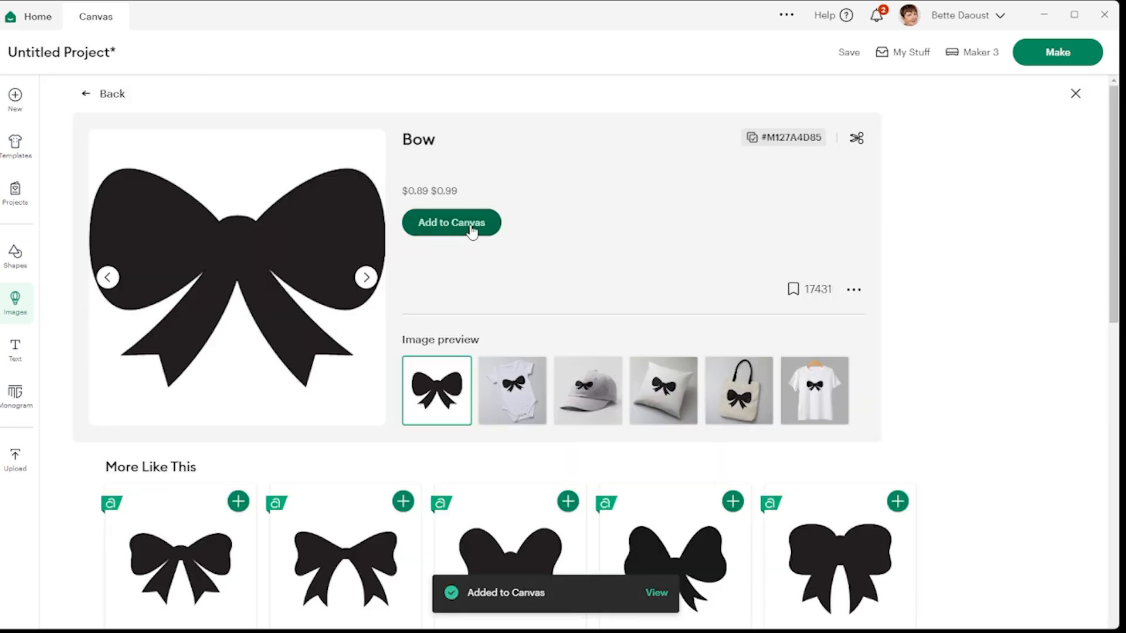
left_click(650, 593)
left_click_drag(231, 254, 762, 268)
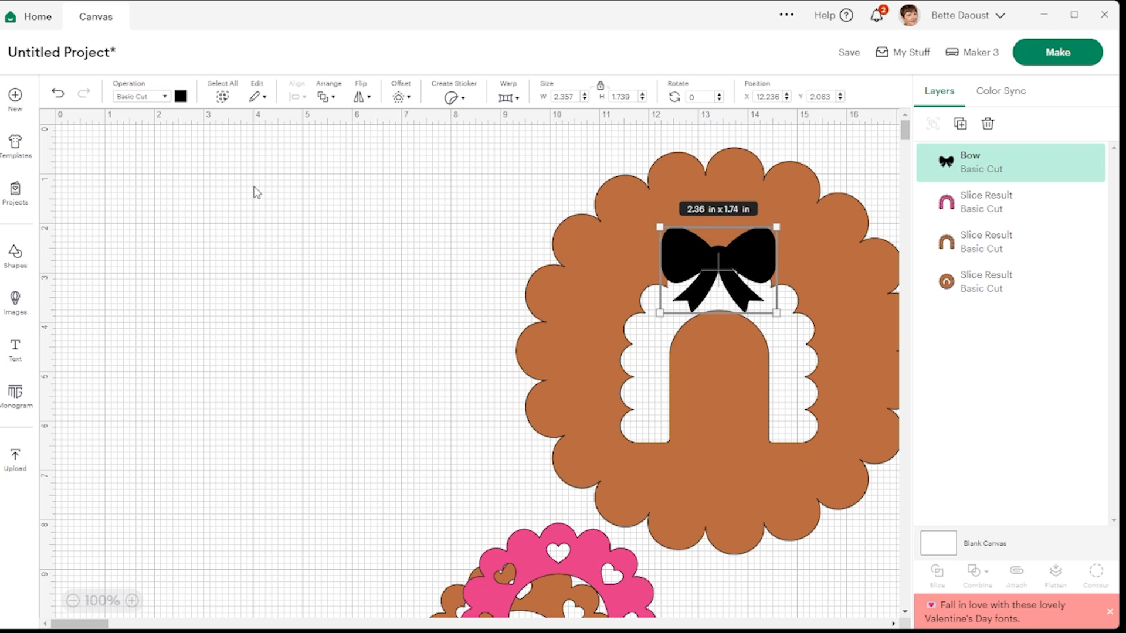
Step: Recolor the bow with the pink material color already used by the sliced arch
left_click(180, 96)
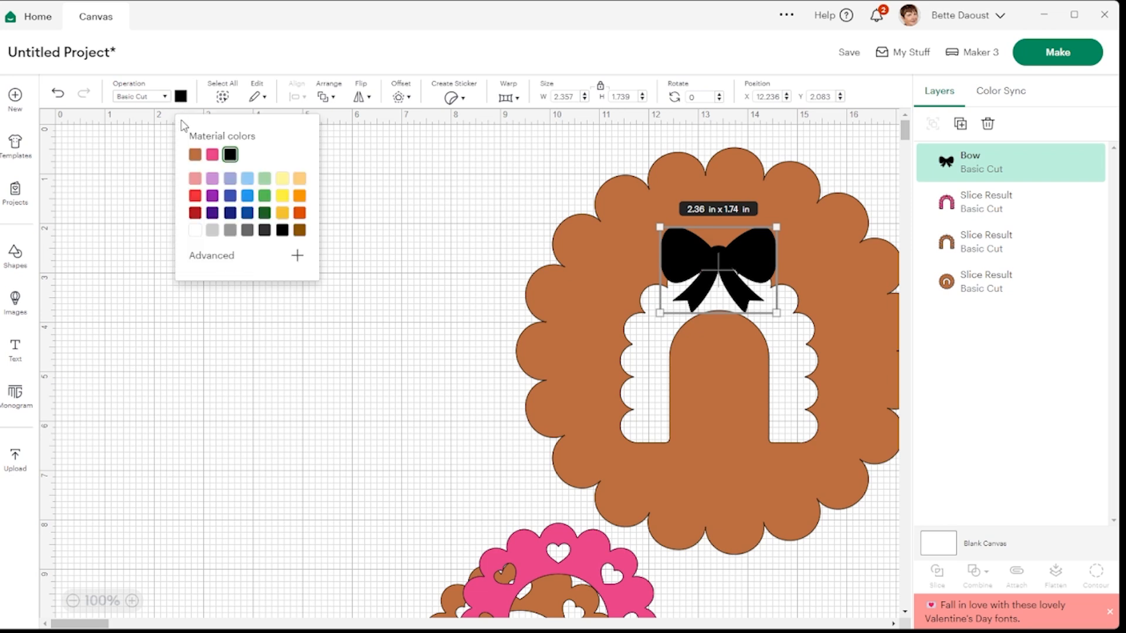
left_click(211, 154)
left_click(348, 350)
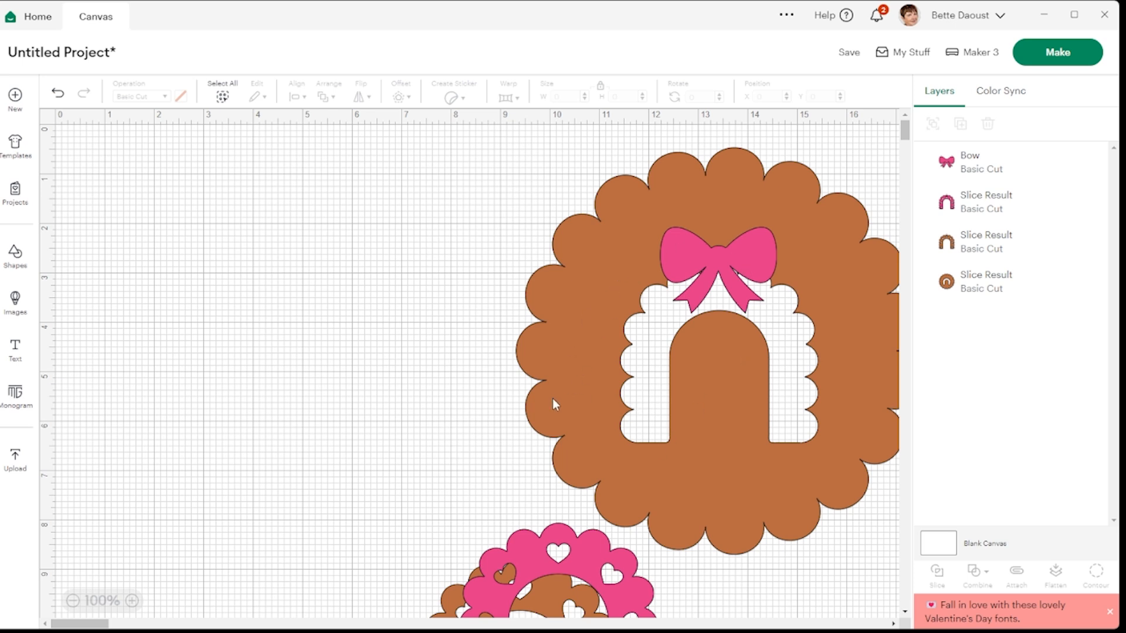
Step: Move the doily and bow together to about X 4.3, Y 0.06, and both arches to about X 13.3, Y 4.0
left_click_drag(389, 168, 767, 415)
left_click_drag(748, 456, 501, 435)
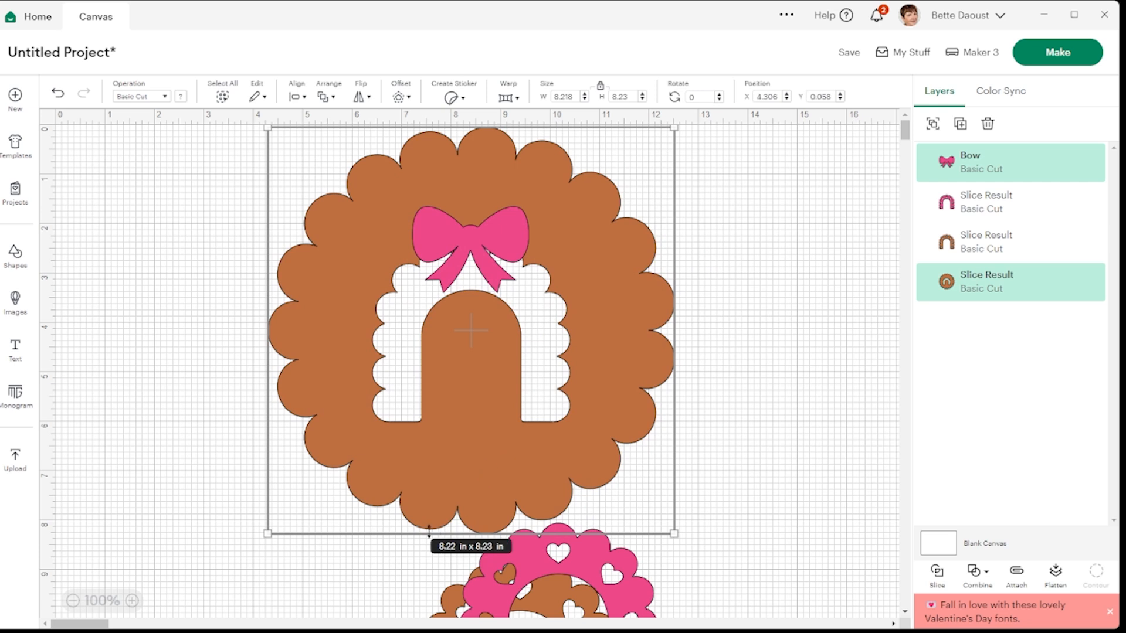
left_click(419, 590)
left_click(601, 608)
left_click_drag(601, 609, 884, 409)
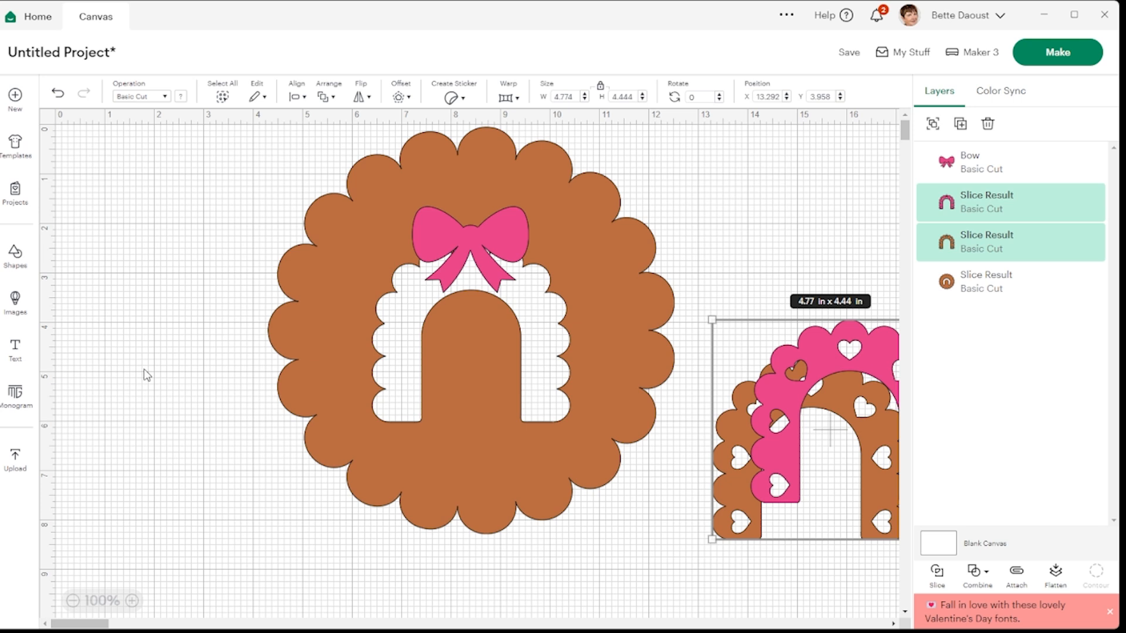
Step: Reopen the full shapes image library and limit it to free images
left_click(15, 252)
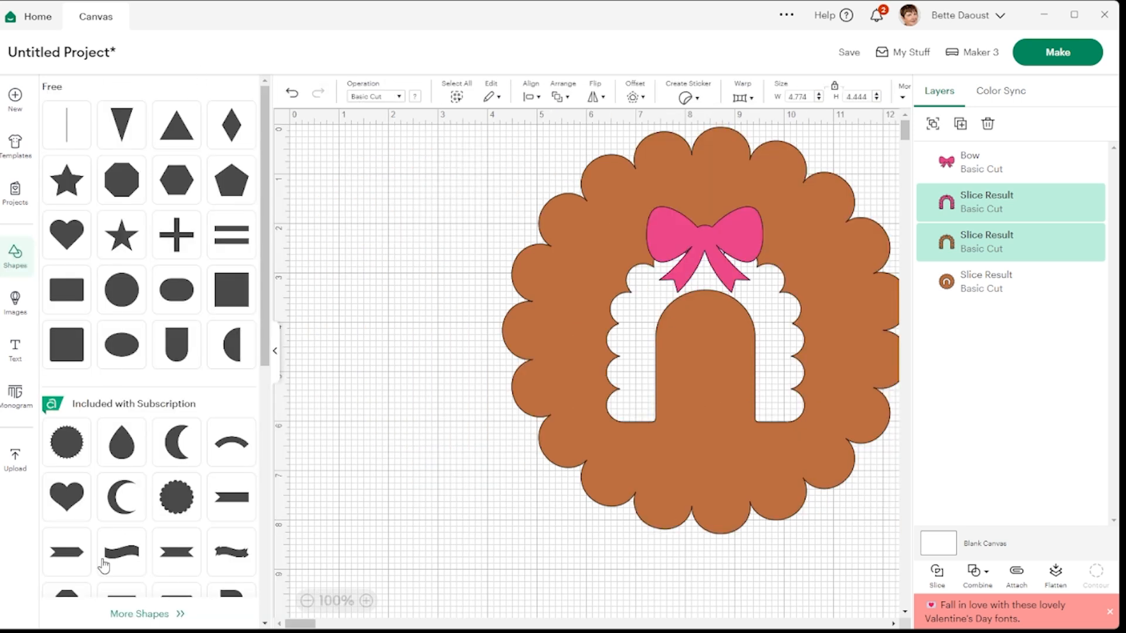
left_click(163, 620)
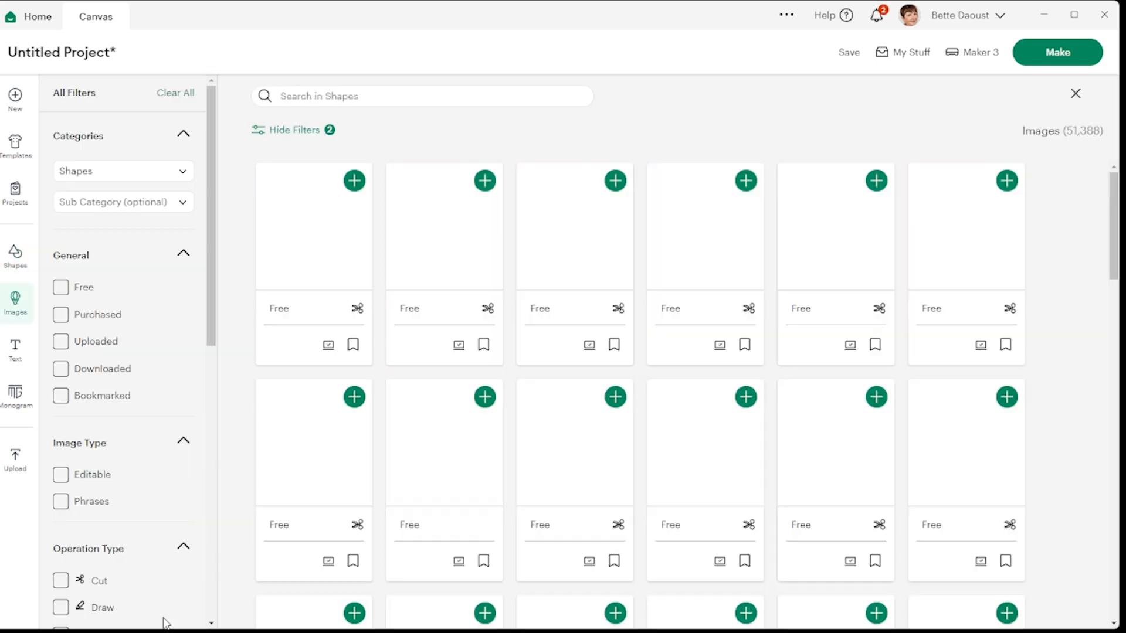
left_click(61, 287)
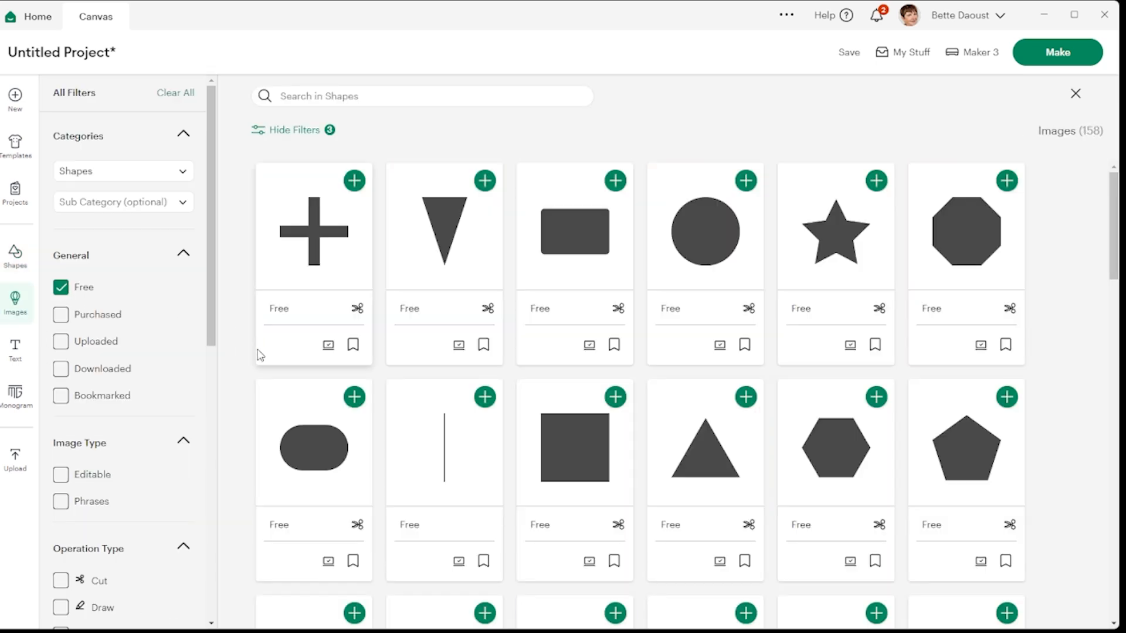
Step: Find the Heart Mandala among the free shapes and add it to the canvas
scroll(467, 285, "down", 1)
scroll(467, 285, "down", 6)
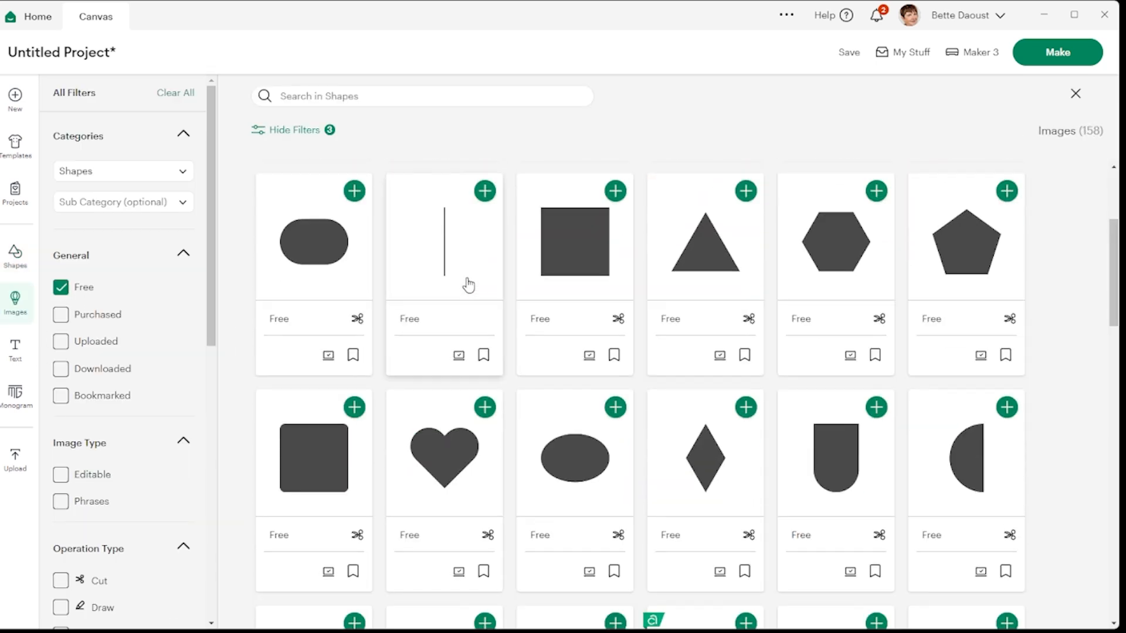
scroll(467, 284, "down", 2)
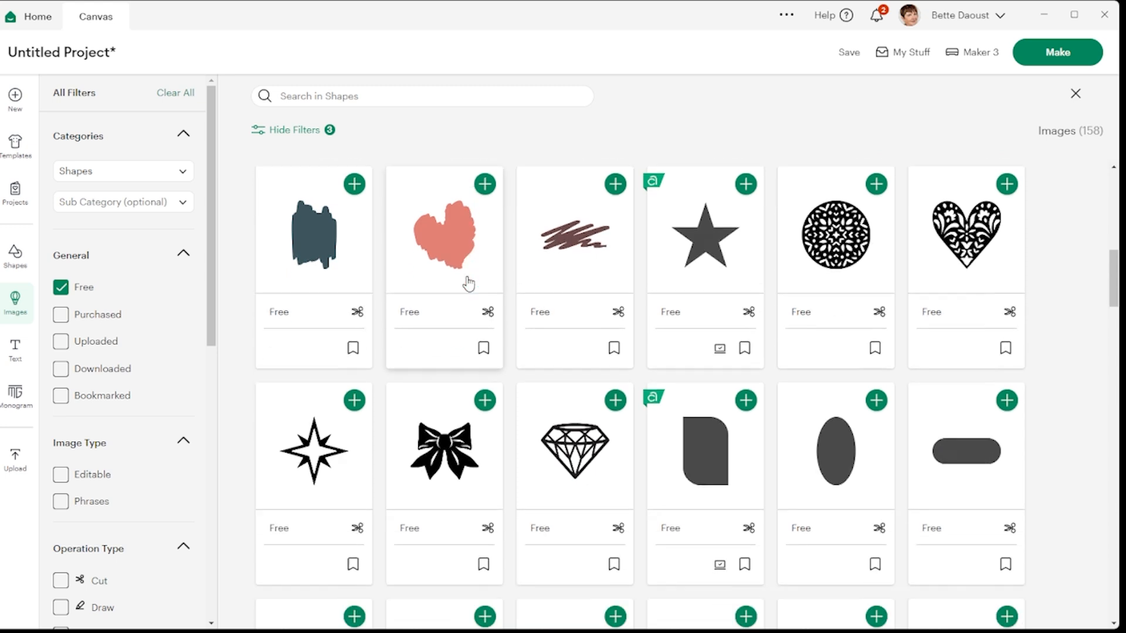
scroll(469, 283, "up", 1)
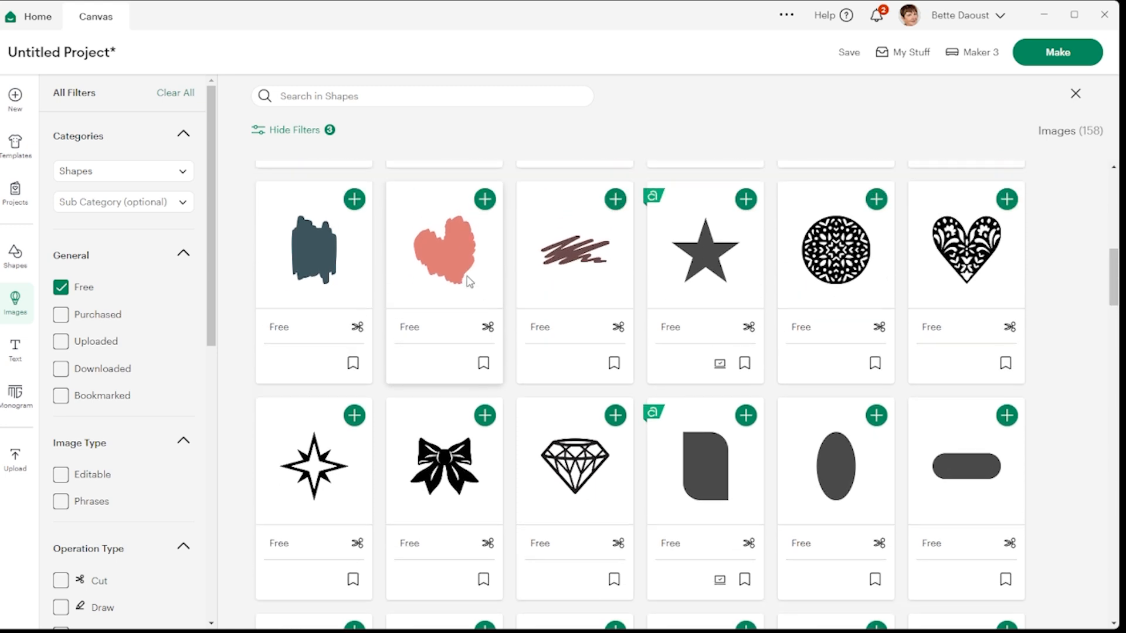
left_click(988, 267)
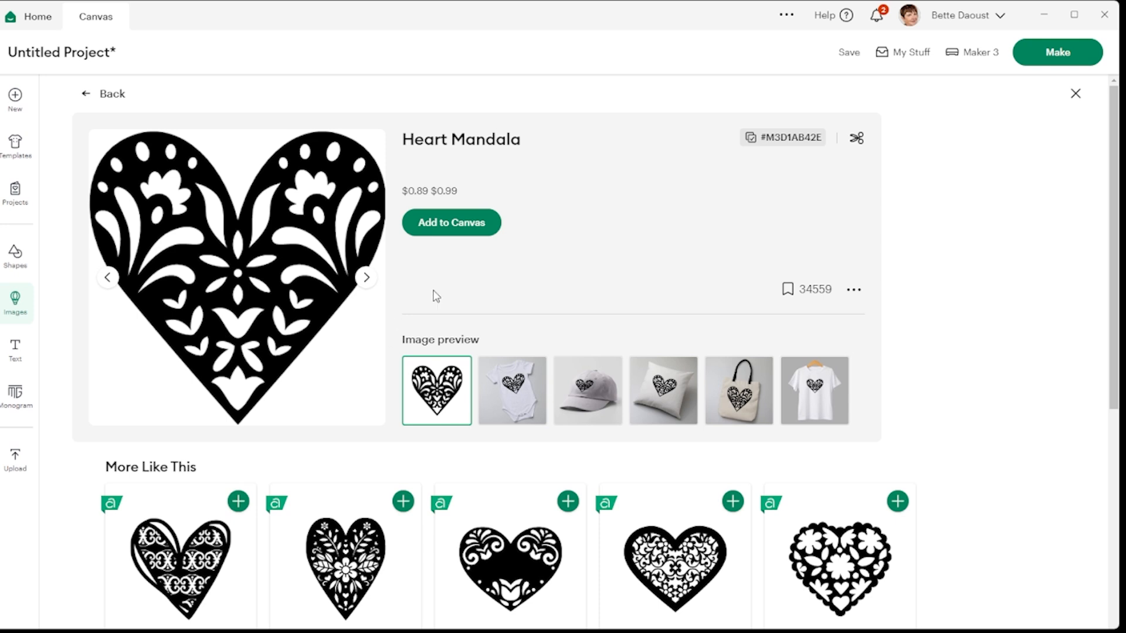
left_click(476, 229)
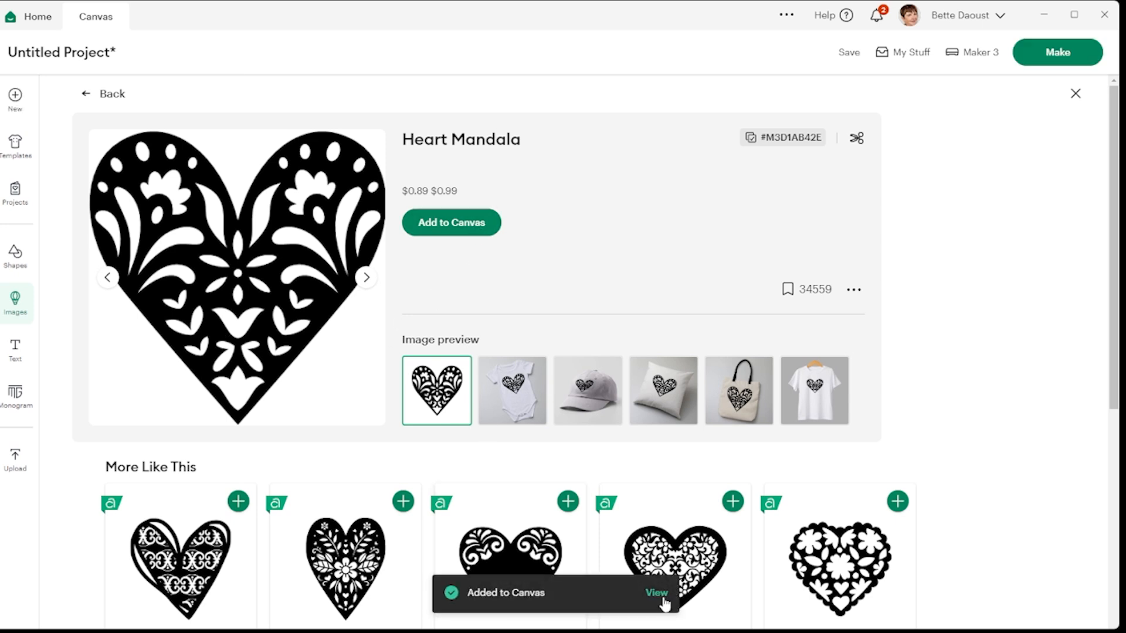
left_click(656, 593)
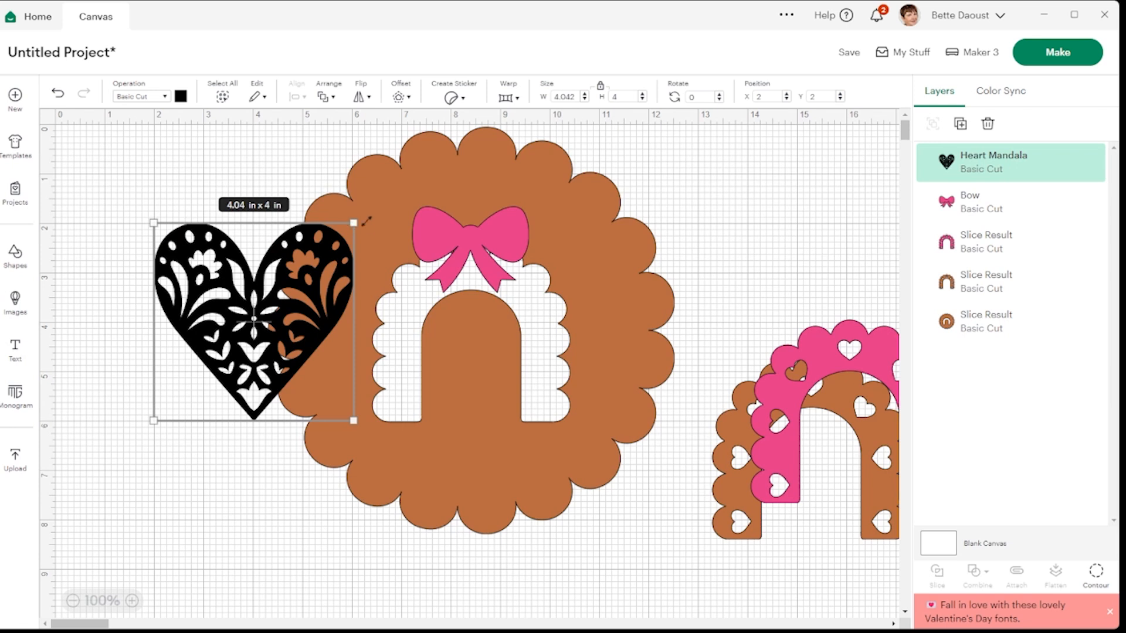
Step: Shrink the heart mandala to about 1.56 x 1.54 in and place it at the arch's base, about X 7.6, Y 5.8
left_click_drag(353, 223, 250, 324)
left_click_drag(217, 393, 485, 432)
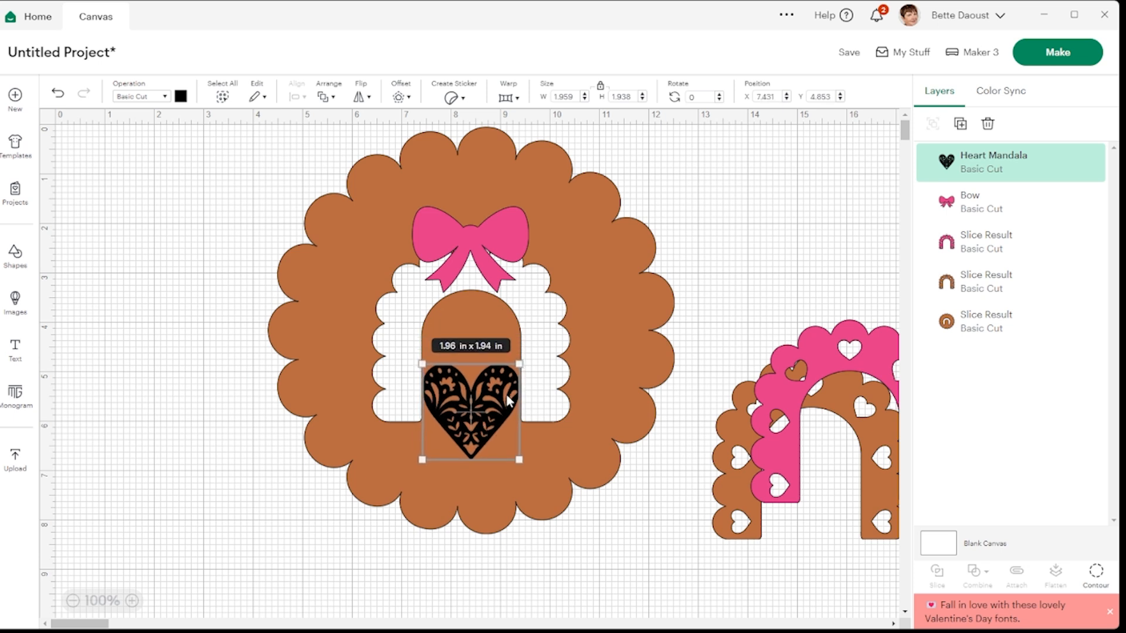
left_click_drag(522, 365, 502, 386)
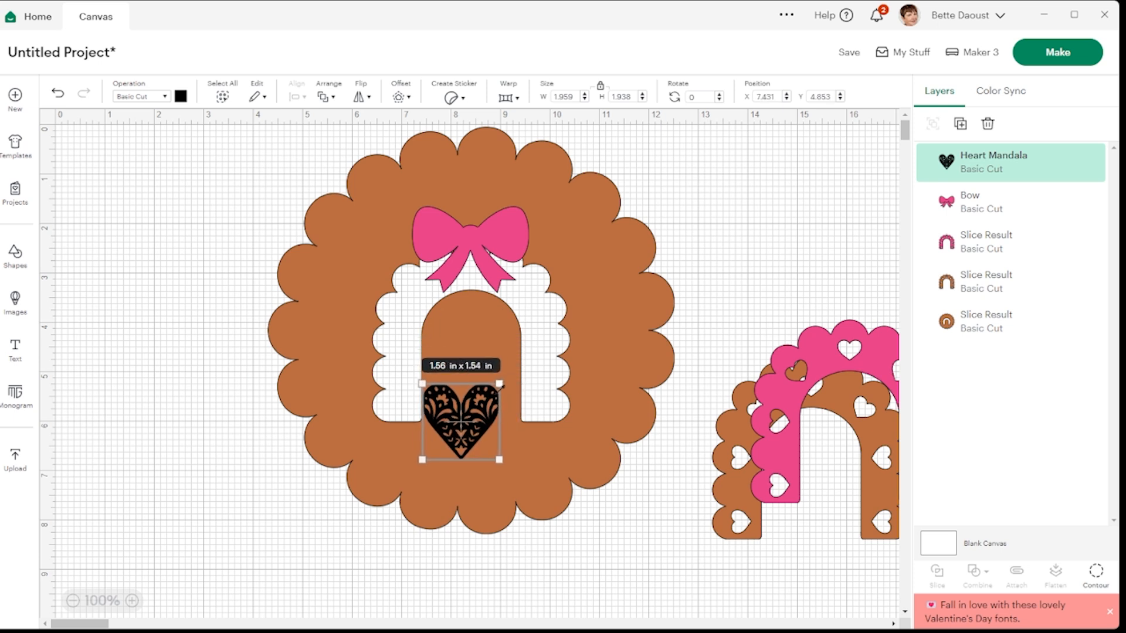
left_click_drag(485, 431, 490, 458)
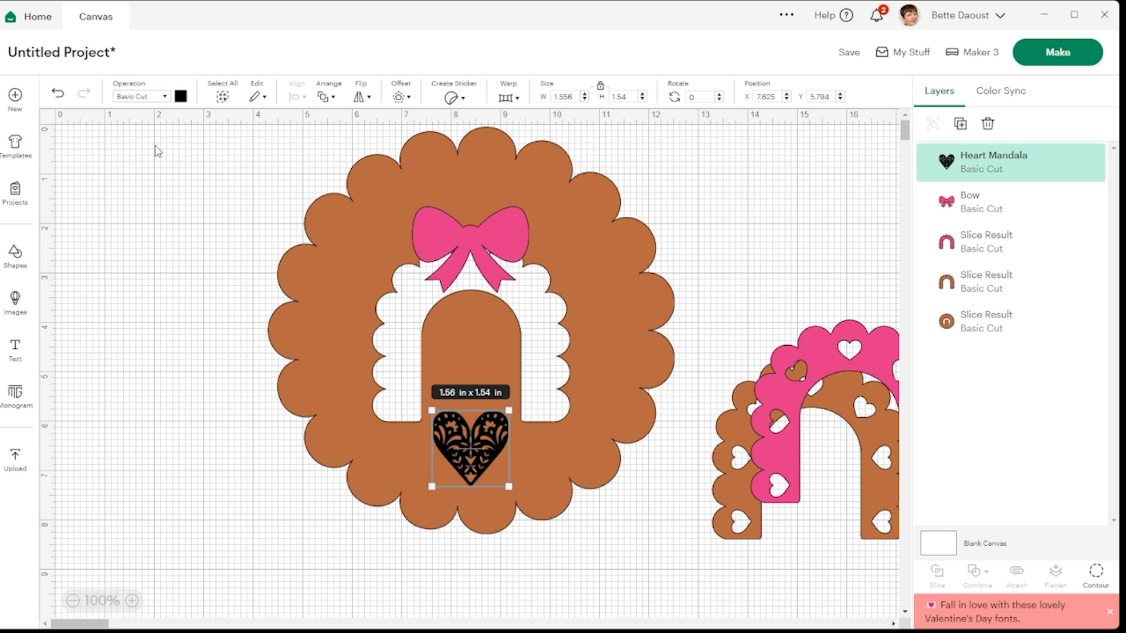
Step: Try dark red as the heart mandala's color
left_click(181, 97)
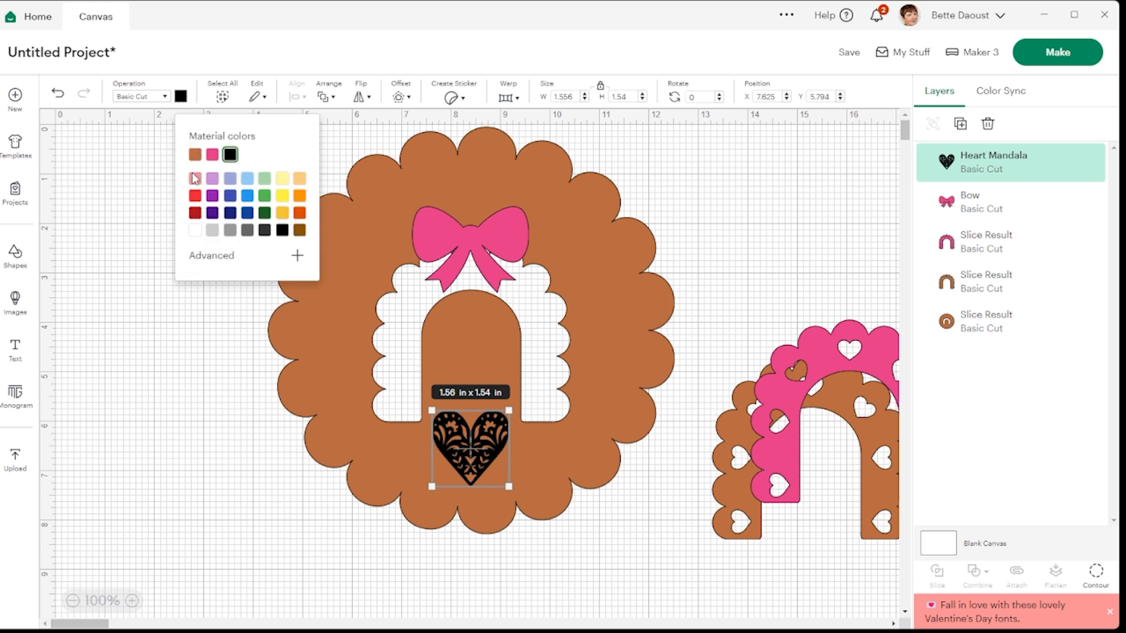
left_click(194, 213)
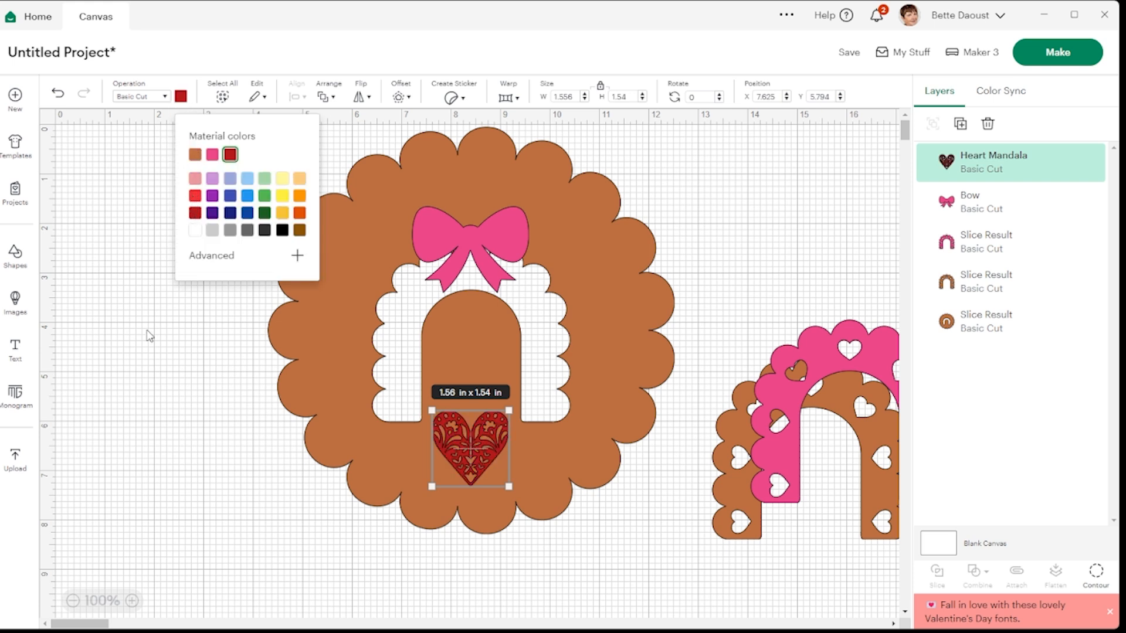
left_click(149, 335)
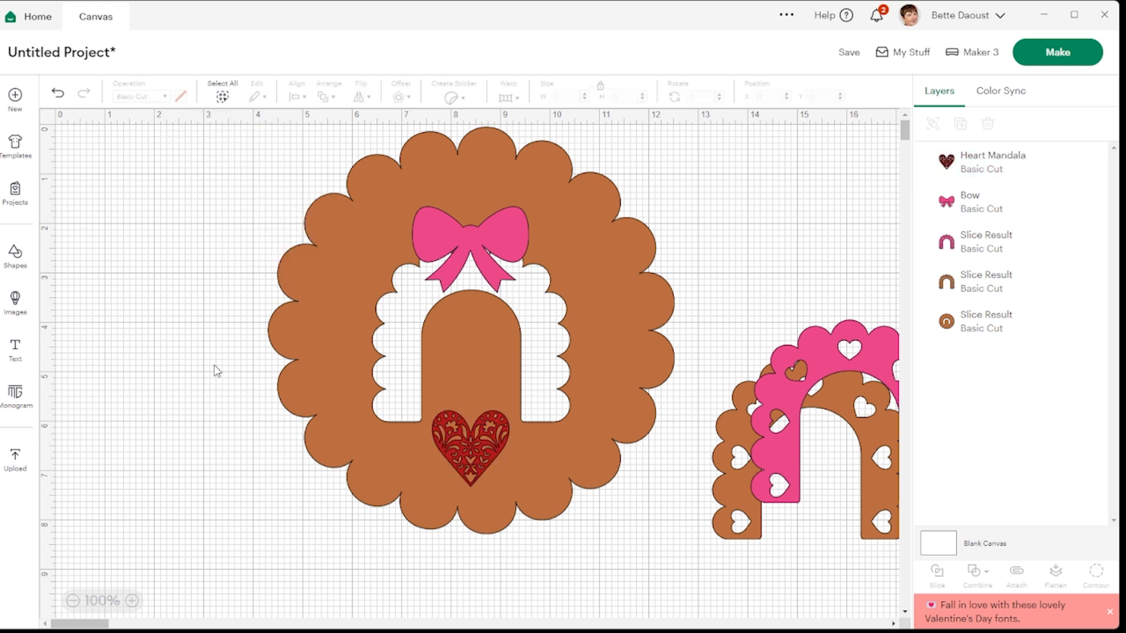
Step: Recolor the heart mandala pink to match the bow
left_click(499, 445)
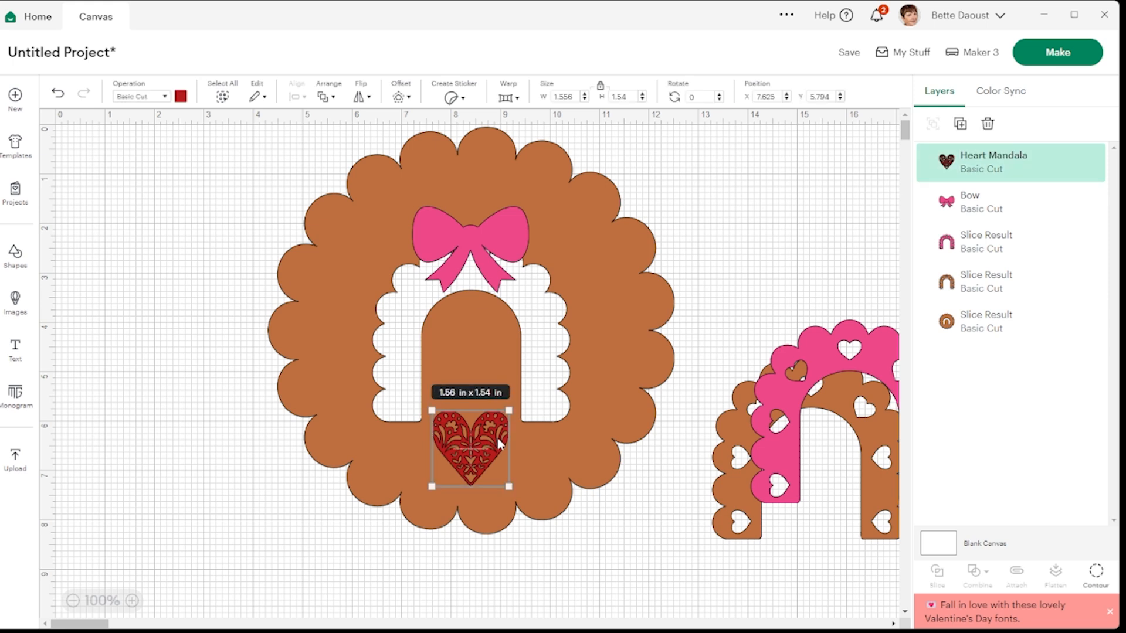
left_click(181, 97)
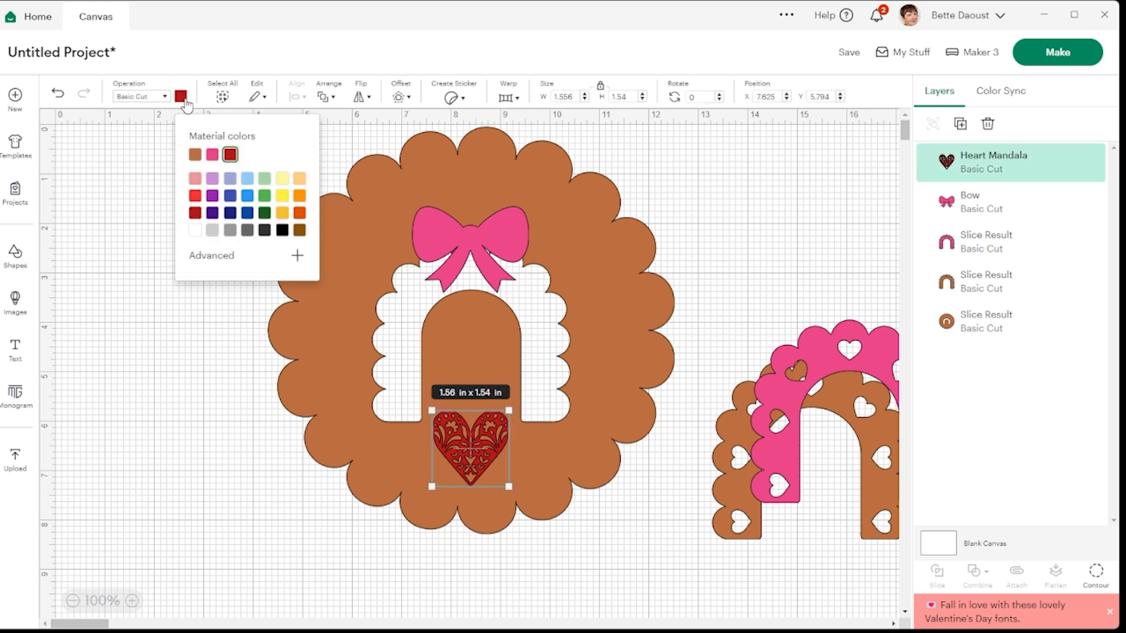
left_click(213, 157)
left_click(246, 445)
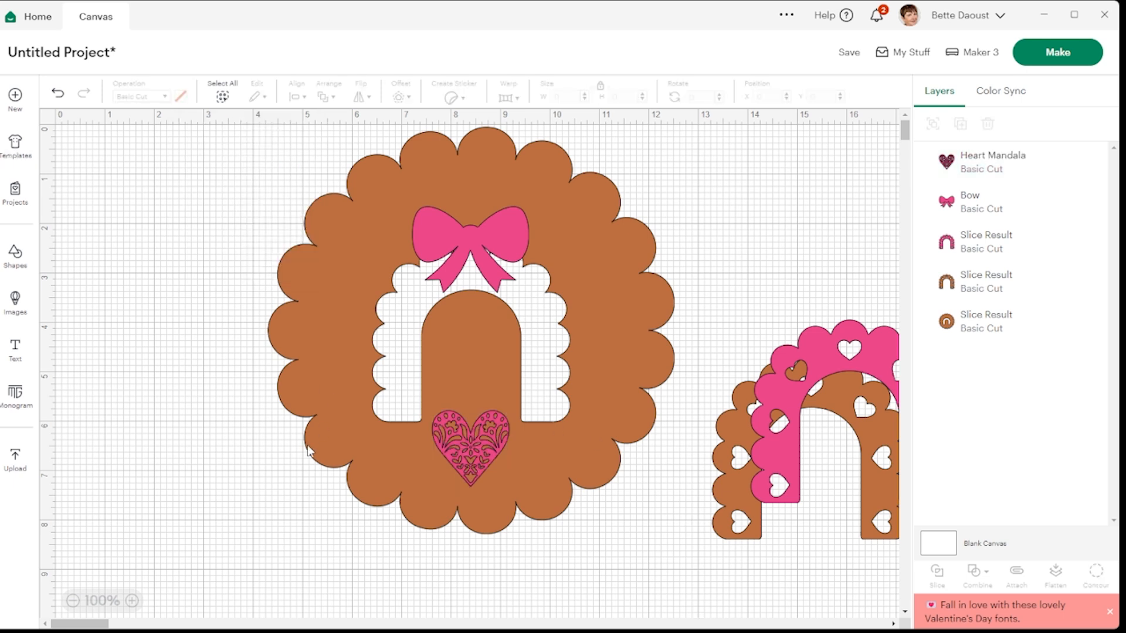